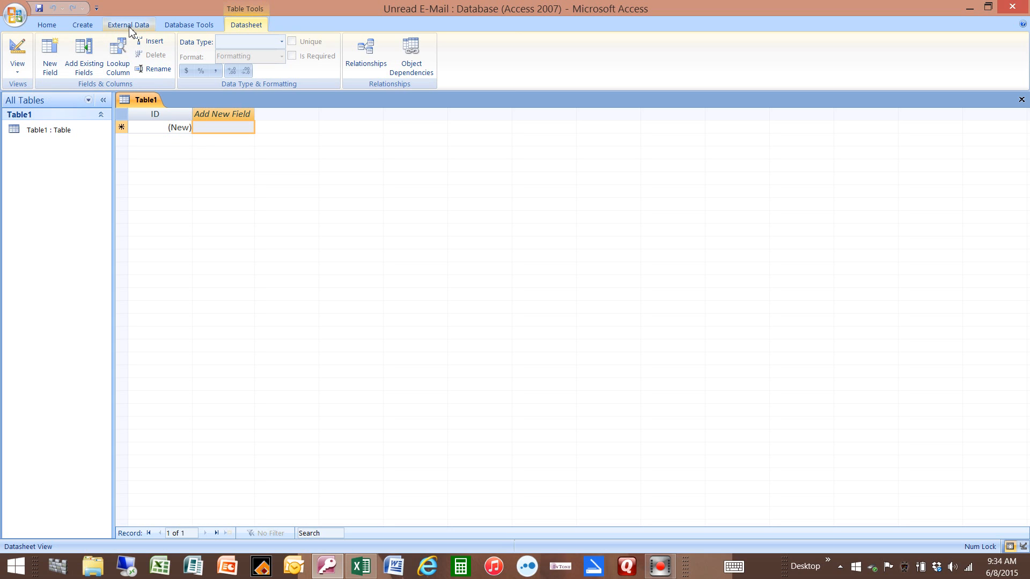
Step: Start linking to an ODBC database by creating a linked table, using the FairCom 32bit Driver machine data source
left_click(130, 28)
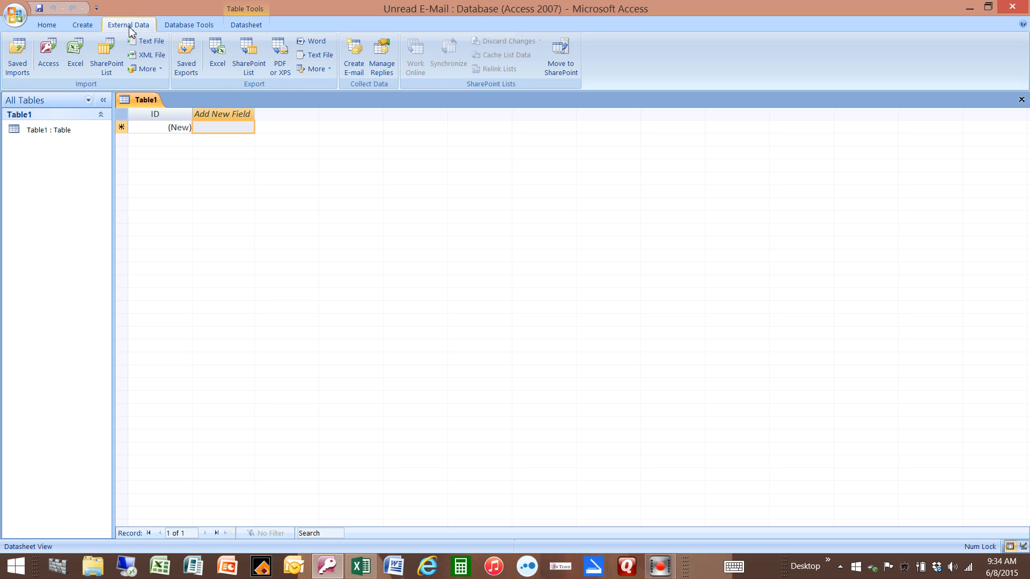
left_click(145, 68)
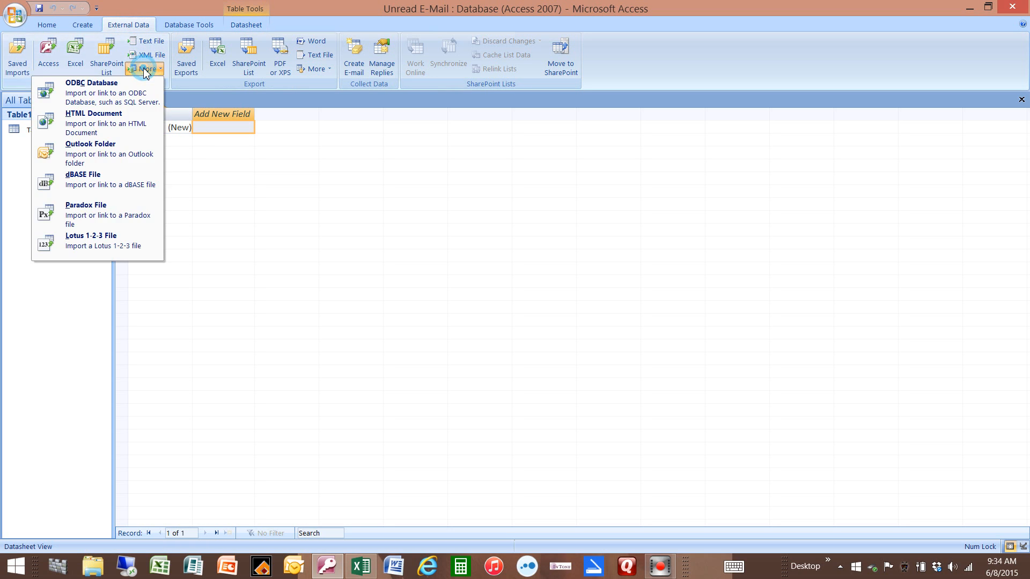
left_click(119, 87)
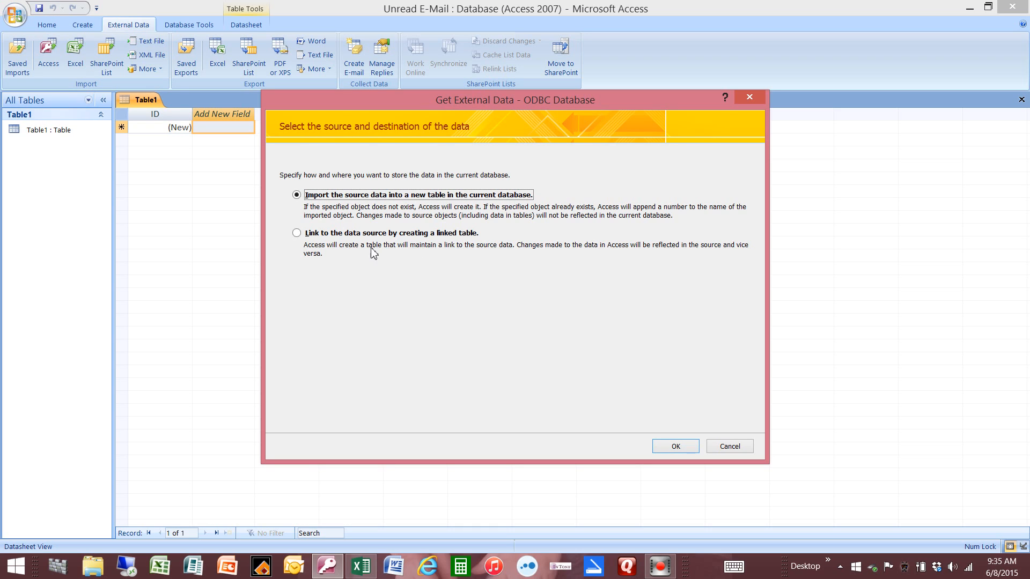
left_click(297, 234)
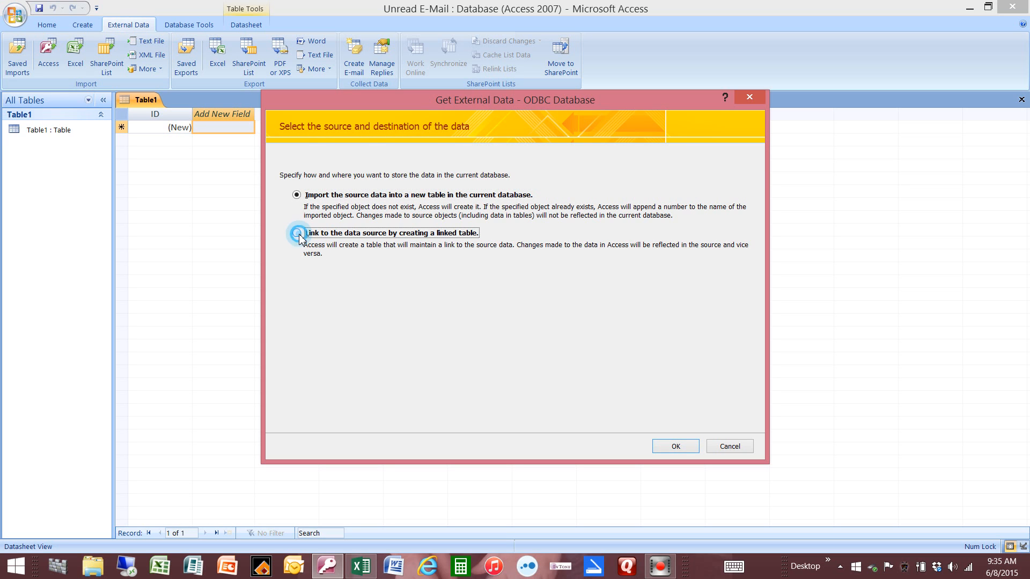
left_click(664, 448)
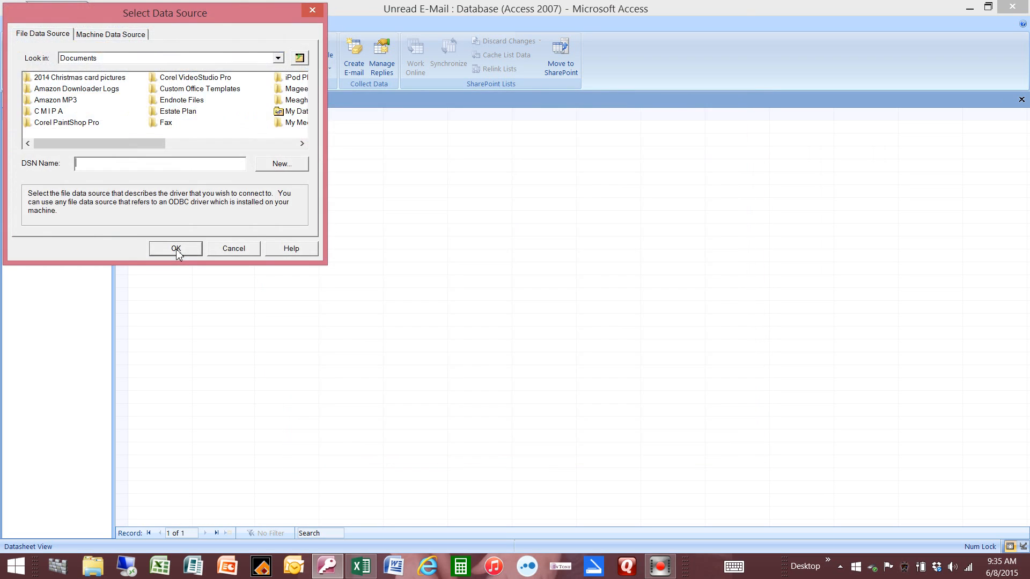
left_click(97, 39)
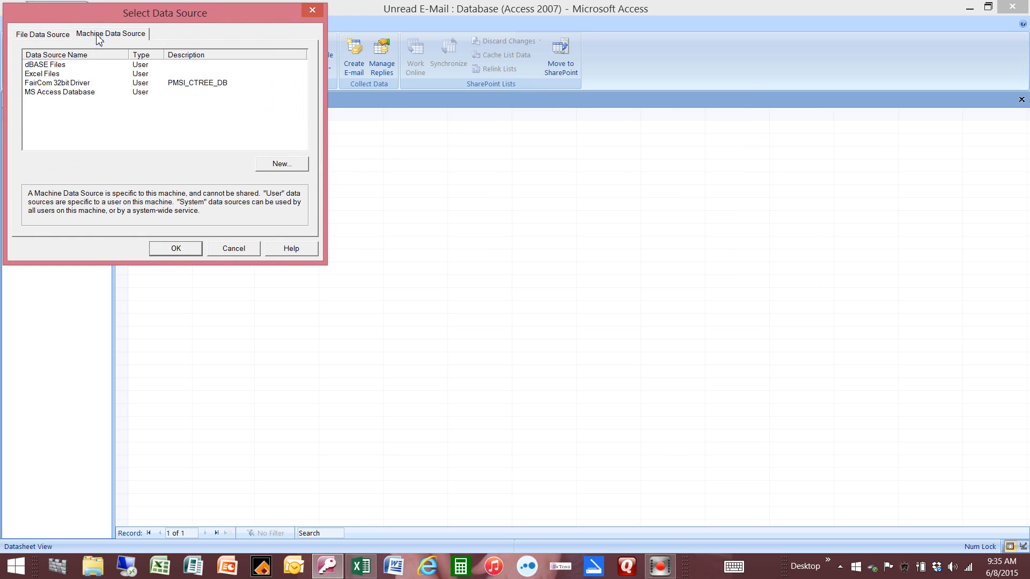
double_click(63, 85)
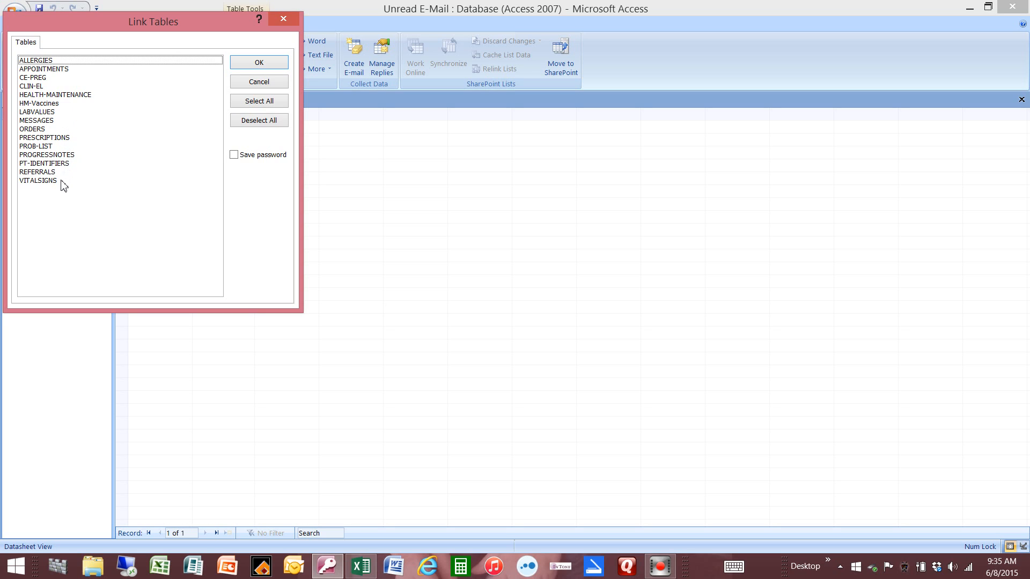
Step: Link the MESSAGES and PT-IDENTIFIERS tables from the data source into the database
left_click(47, 122)
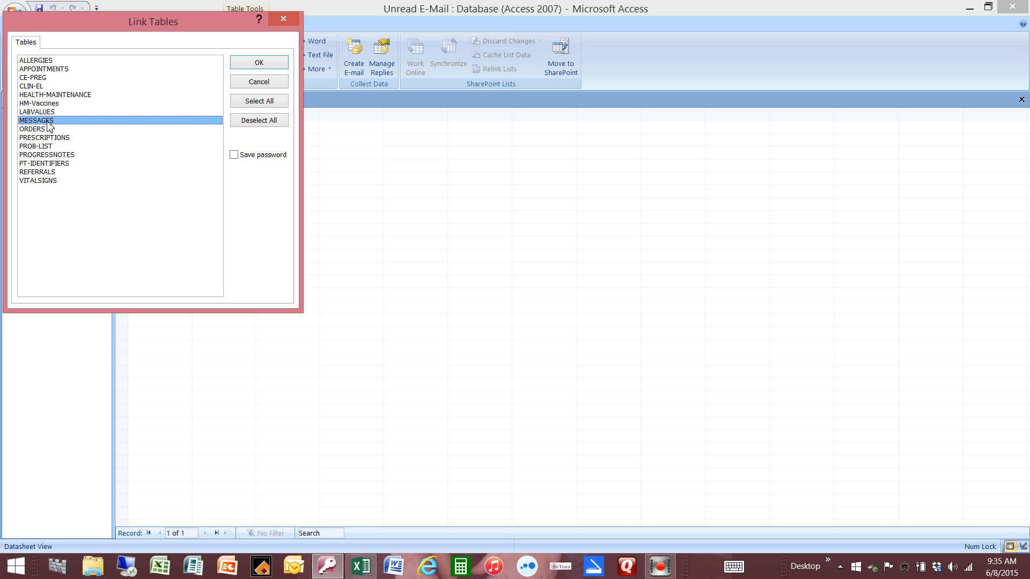
left_click(47, 164)
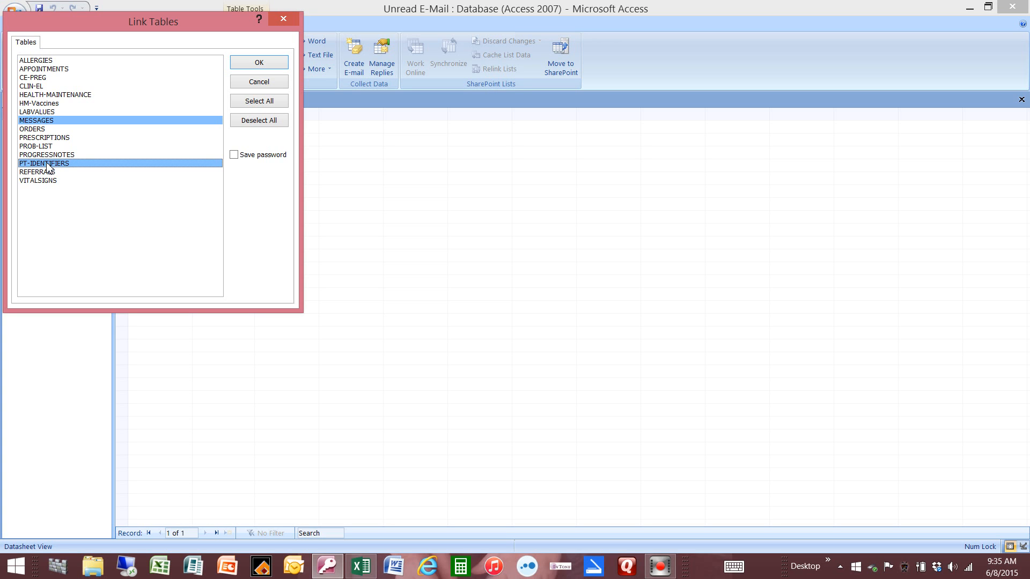
left_click(240, 63)
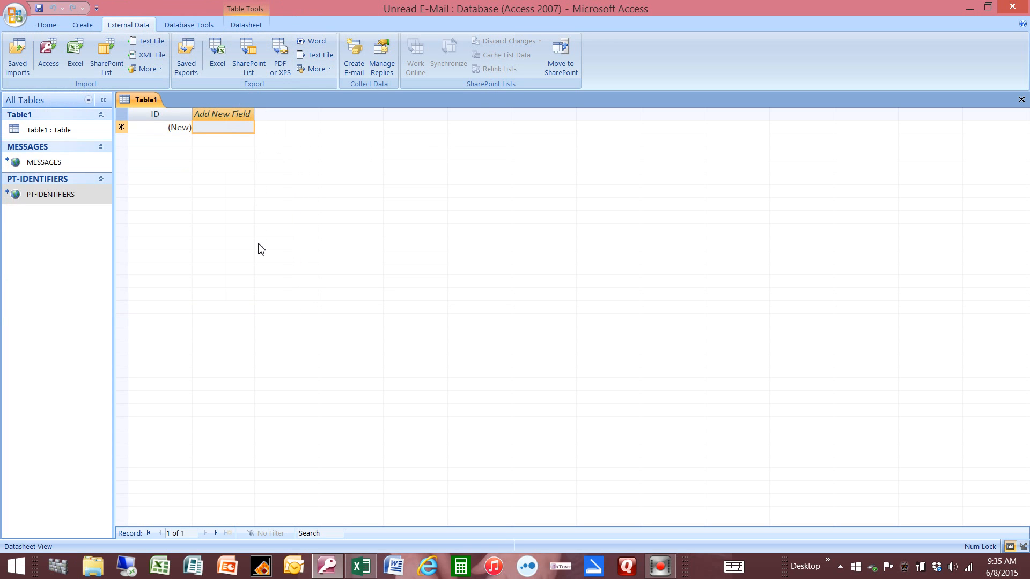
Step: Open the linked PT-IDENTIFIERS and MESSAGES tables and go to the last record in each
mouse_move(38, 203)
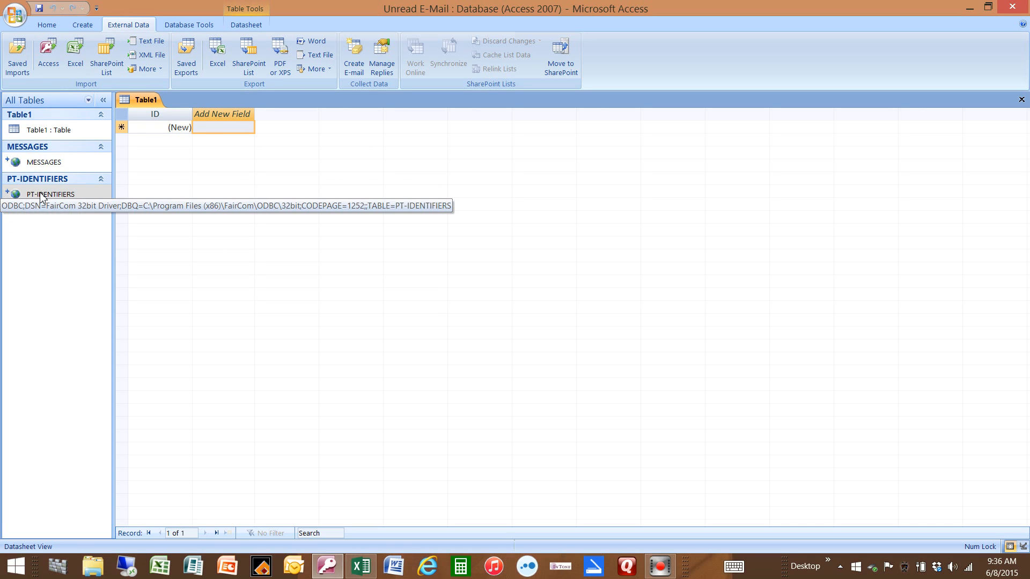
left_click(40, 195)
double_click(40, 194)
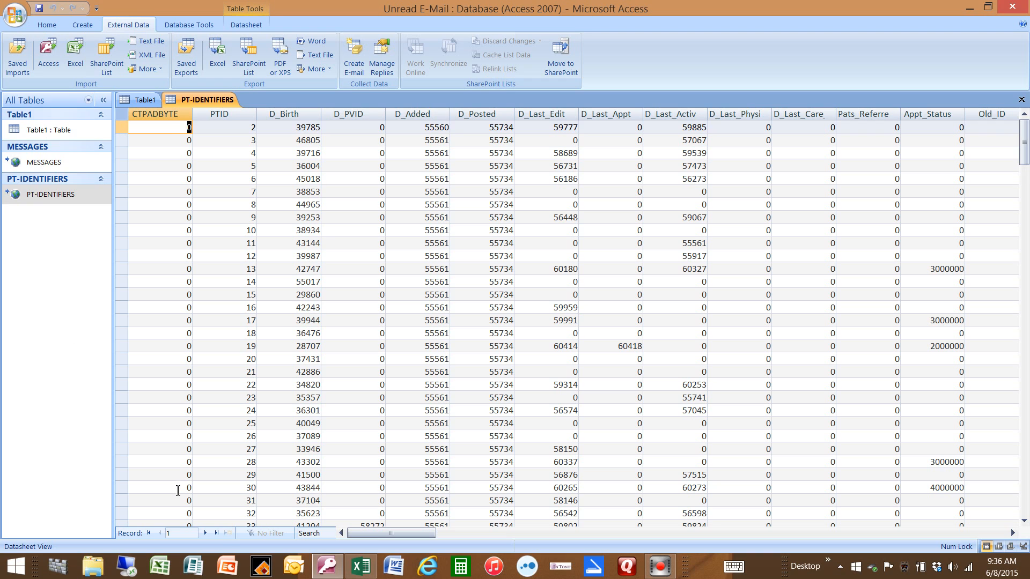
left_click(217, 534)
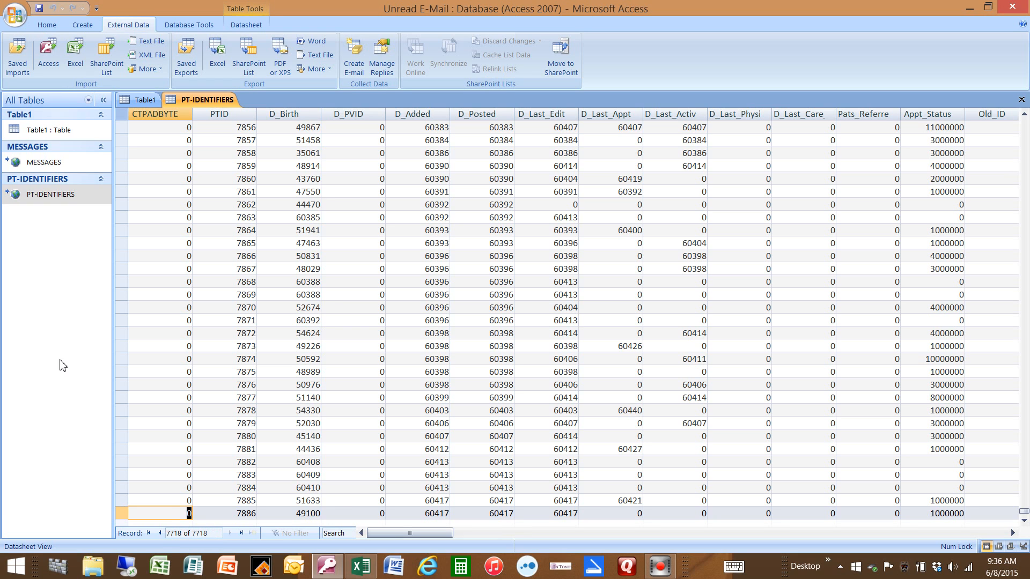
left_click(44, 162)
double_click(44, 163)
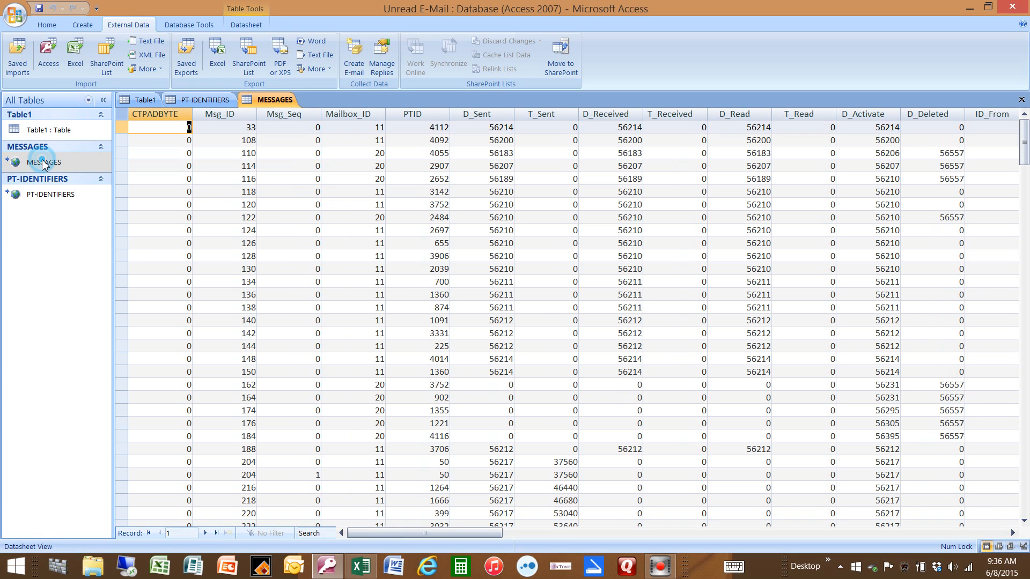
left_click(216, 534)
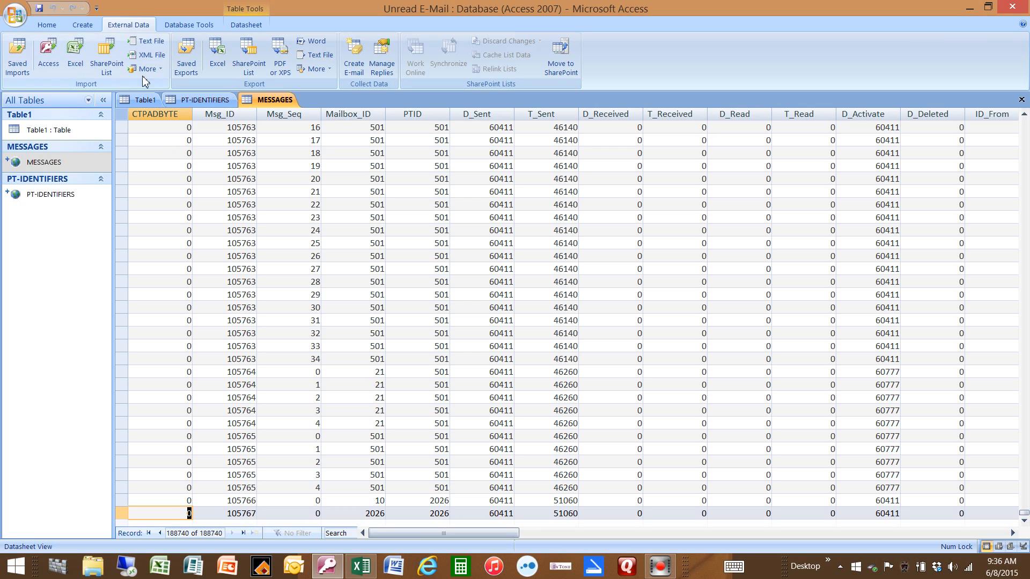
Step: Create a new query in Design view containing the MESSAGES and PT-IDENTIFIERS tables
left_click(83, 25)
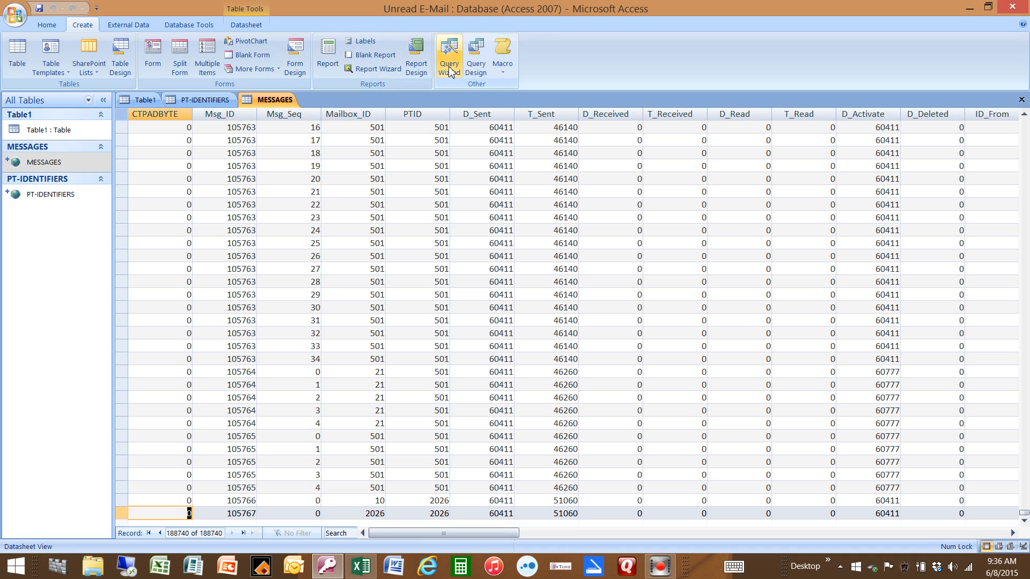
left_click(476, 65)
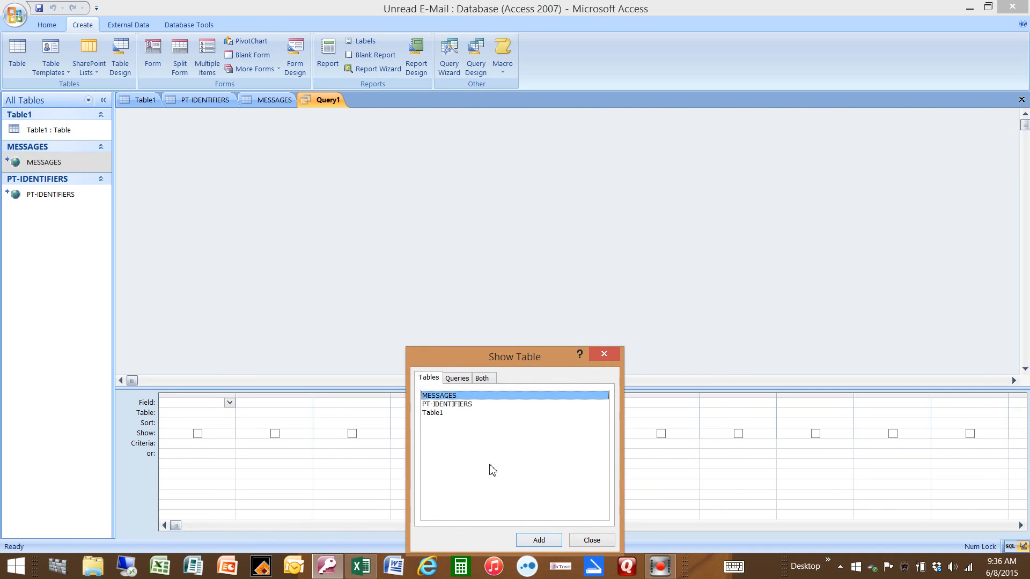
double_click(440, 398)
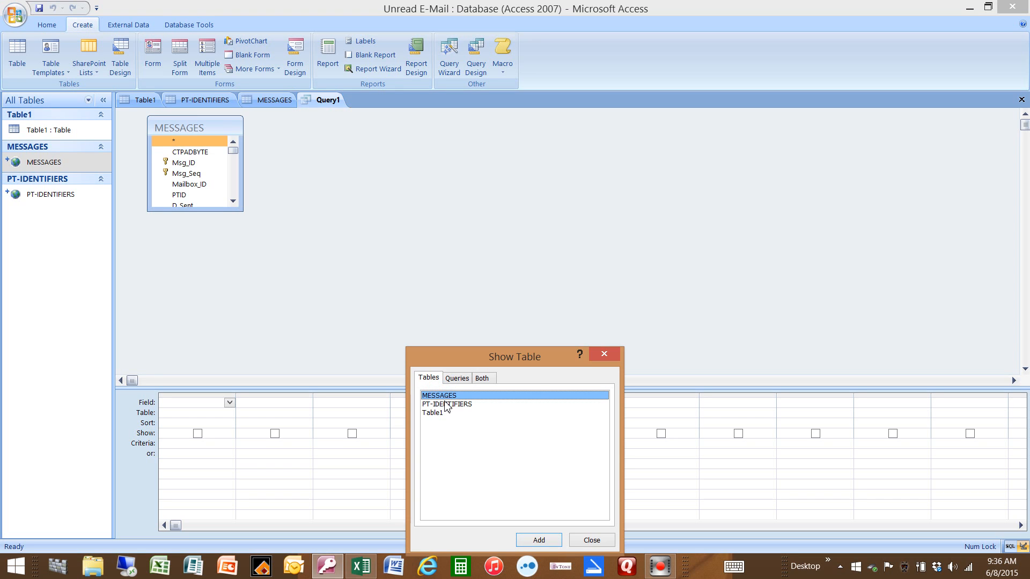
double_click(447, 405)
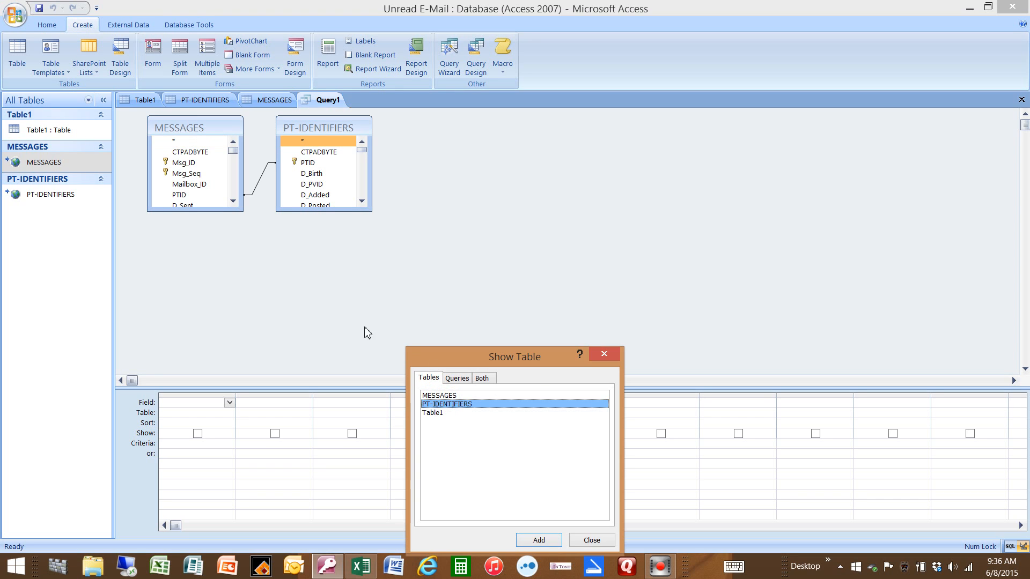
left_click(604, 353)
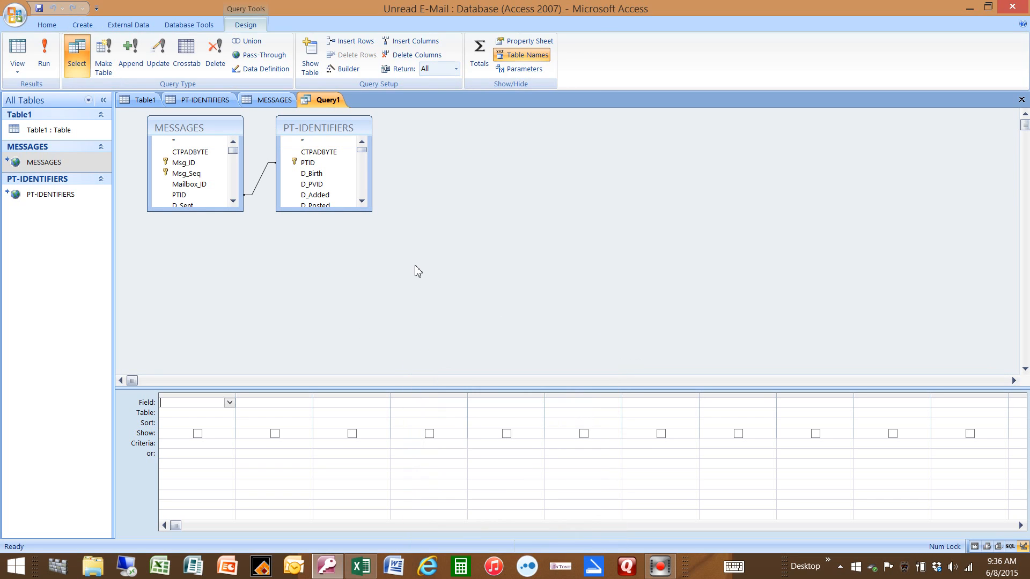
Step: Review the join properties between MESSAGES and PT-IDENTIFIERS, keeping only rows where the joined PTID fields are equal
left_click(259, 188)
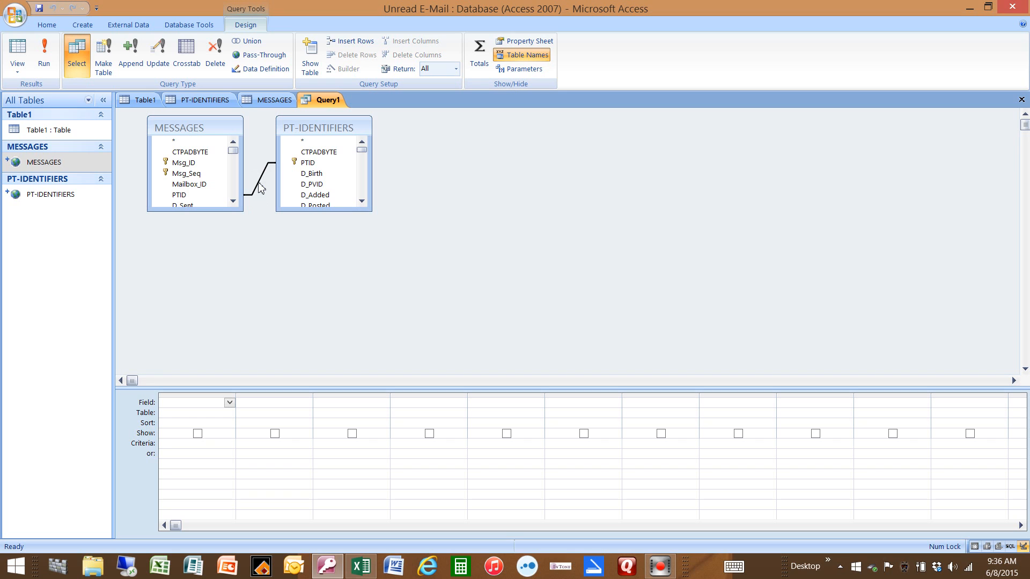
right_click(260, 188)
left_click(250, 190)
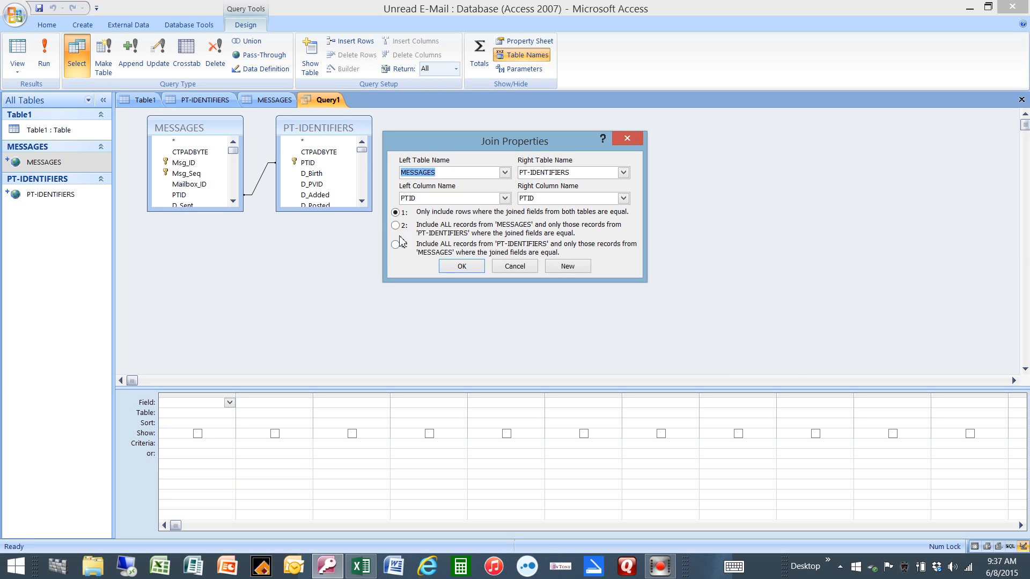
left_click(460, 266)
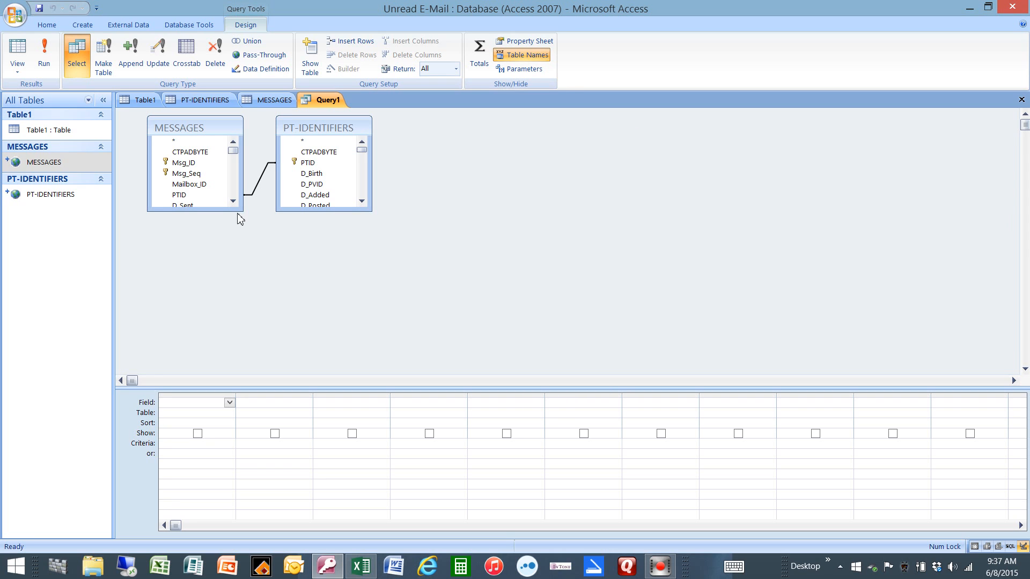
Step: Enlarge the MESSAGES and PT-IDENTIFIERS field lists and add Pat_First_Name from PT-IDENTIFIERS to the query grid
left_click_drag(242, 212, 242, 370)
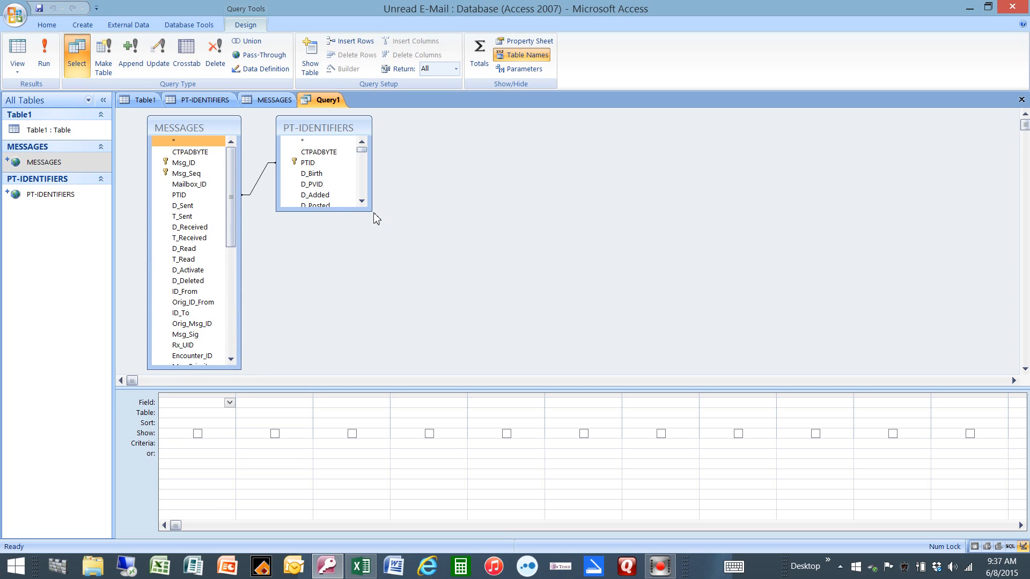
left_click_drag(371, 212, 381, 368)
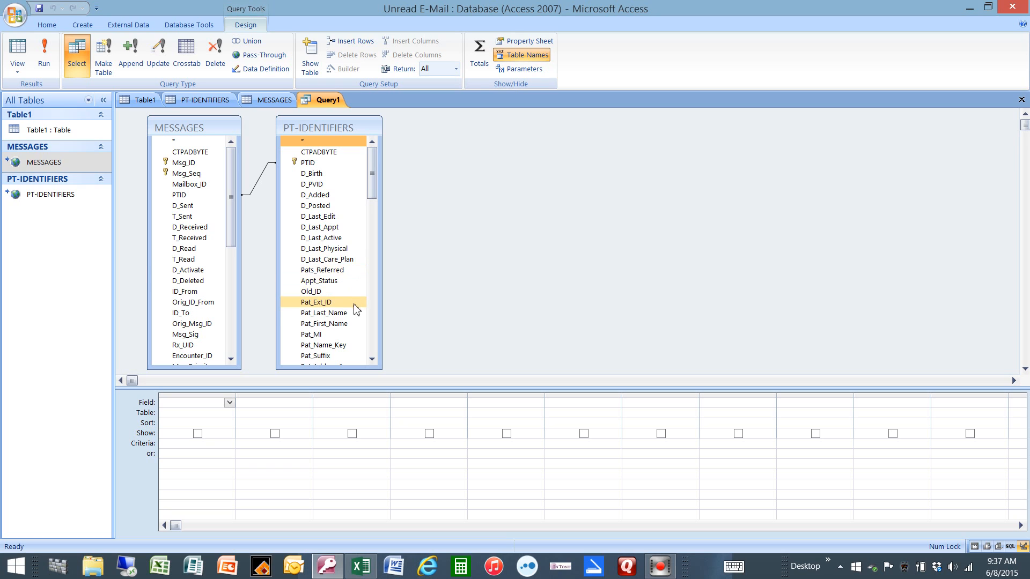
double_click(346, 325)
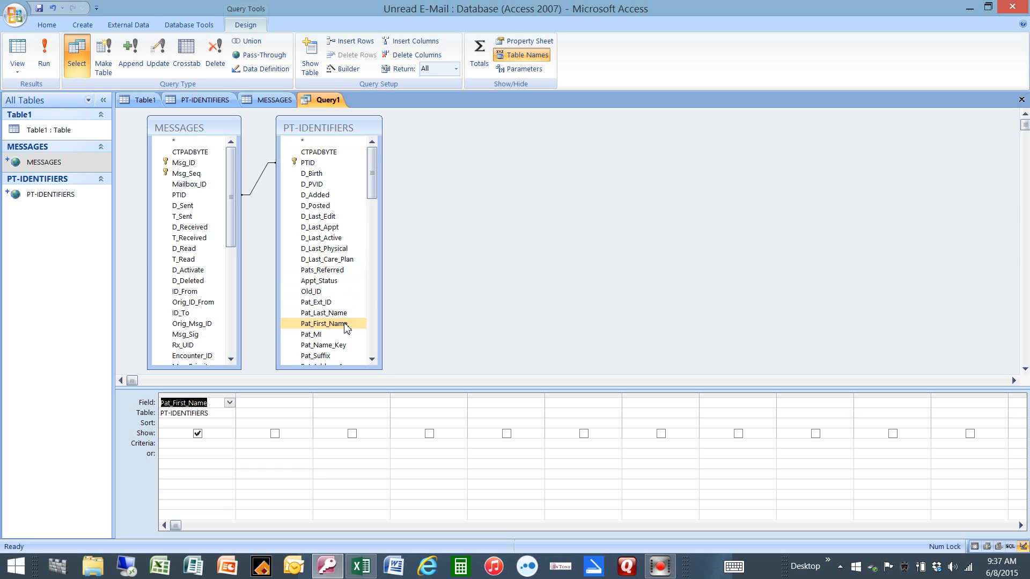
Step: Add the Acct_ID field from PT-IDENTIFIERS as the second column of the query grid
left_click(372, 359)
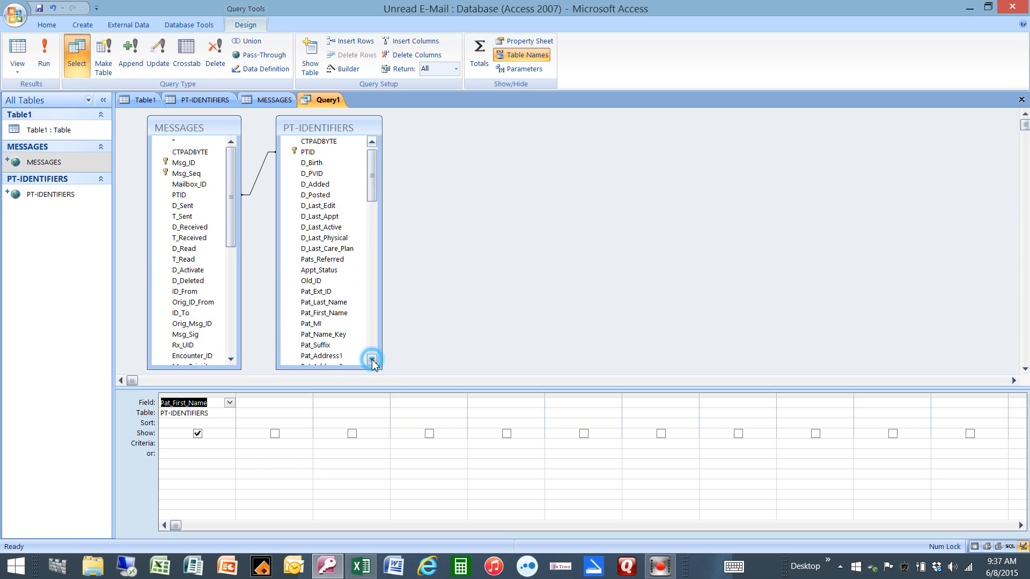
left_click(372, 360)
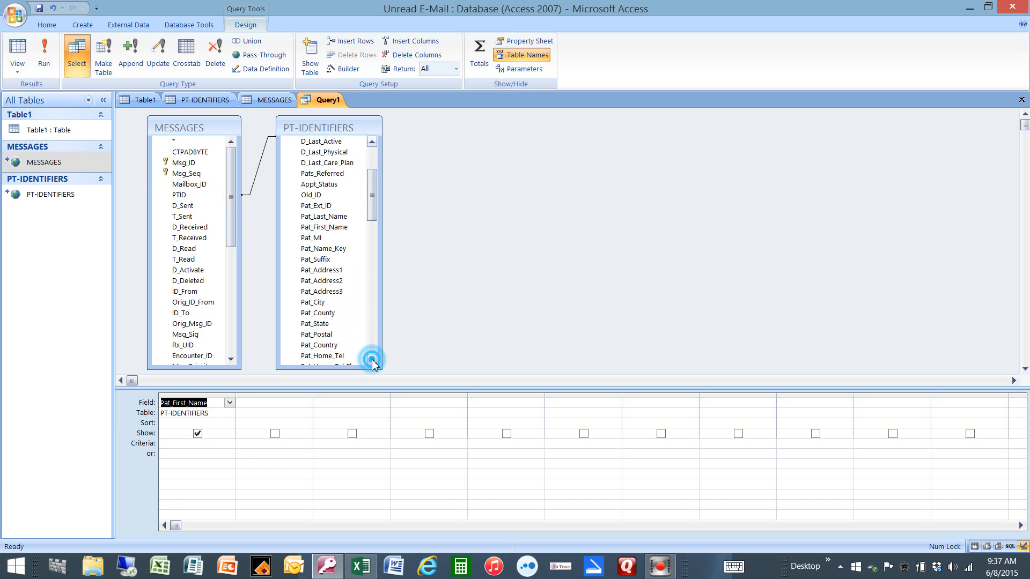
left_click(372, 360)
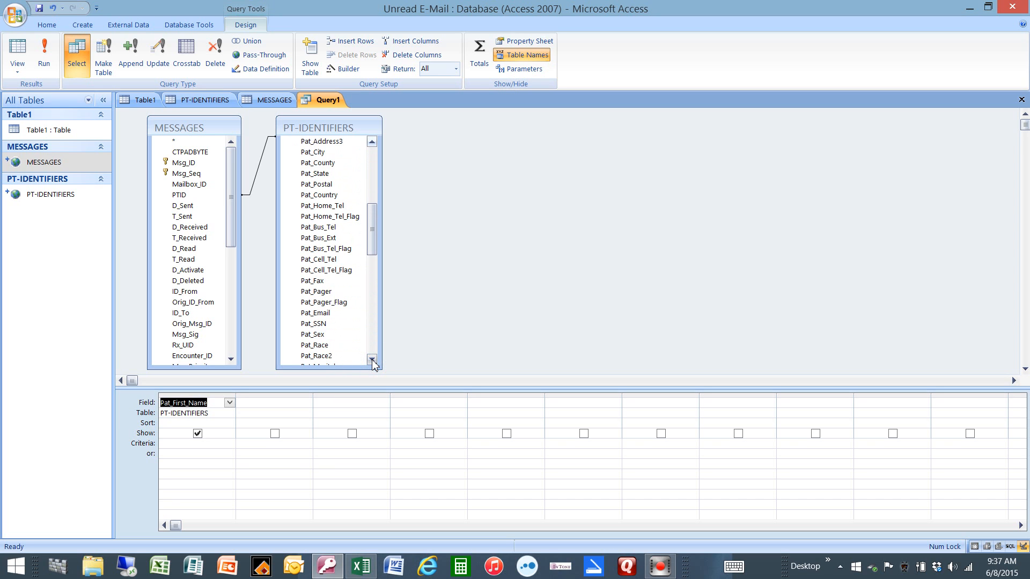
left_click(372, 359)
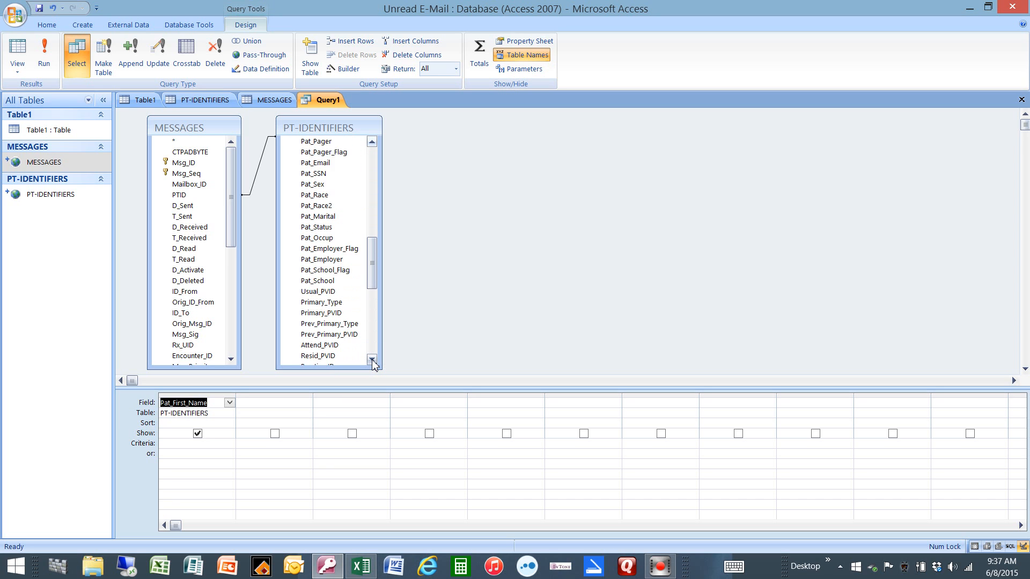
left_click(372, 360)
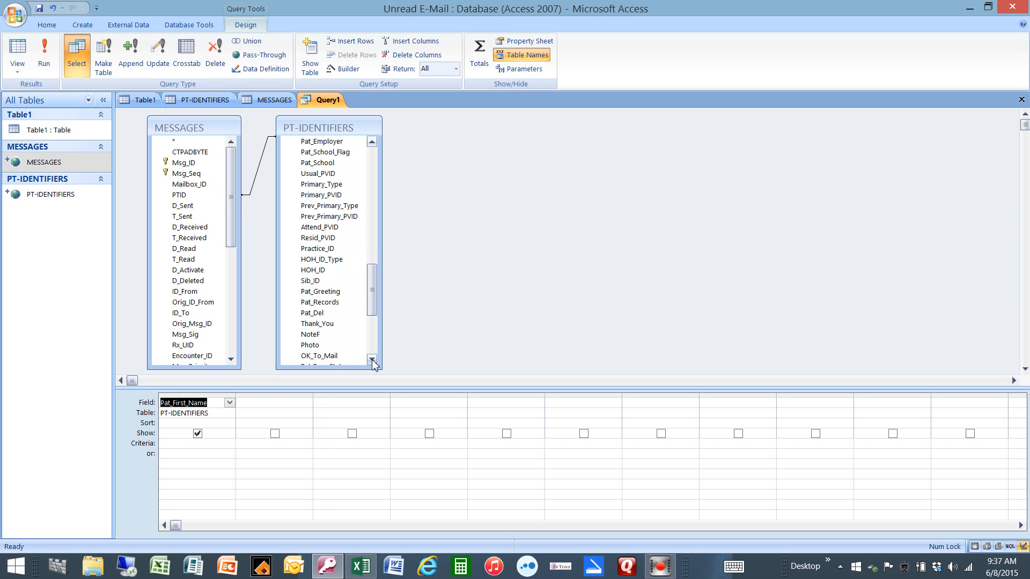
left_click(372, 359)
left_click(372, 360)
left_click(372, 359)
left_click(371, 359)
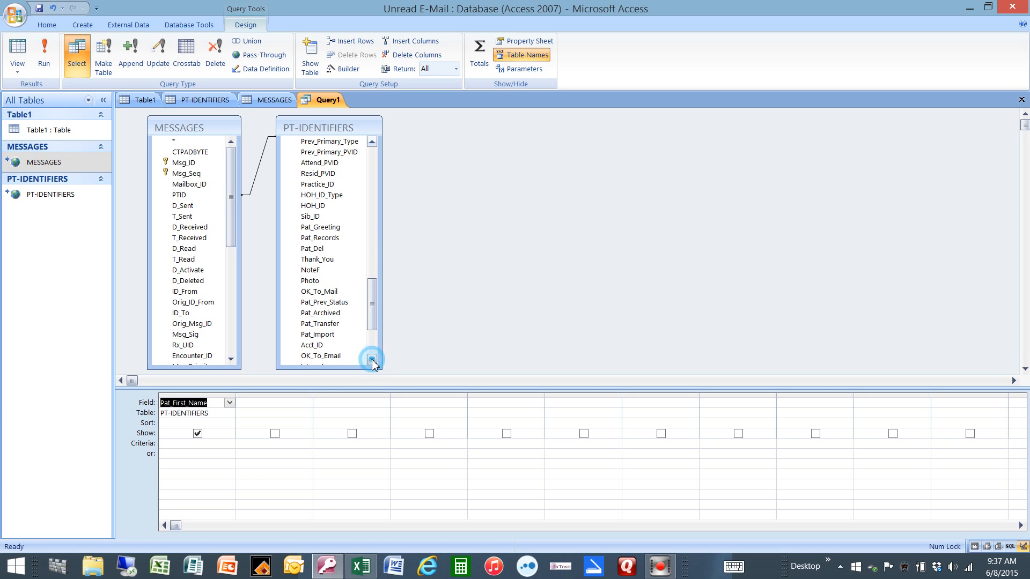
double_click(325, 346)
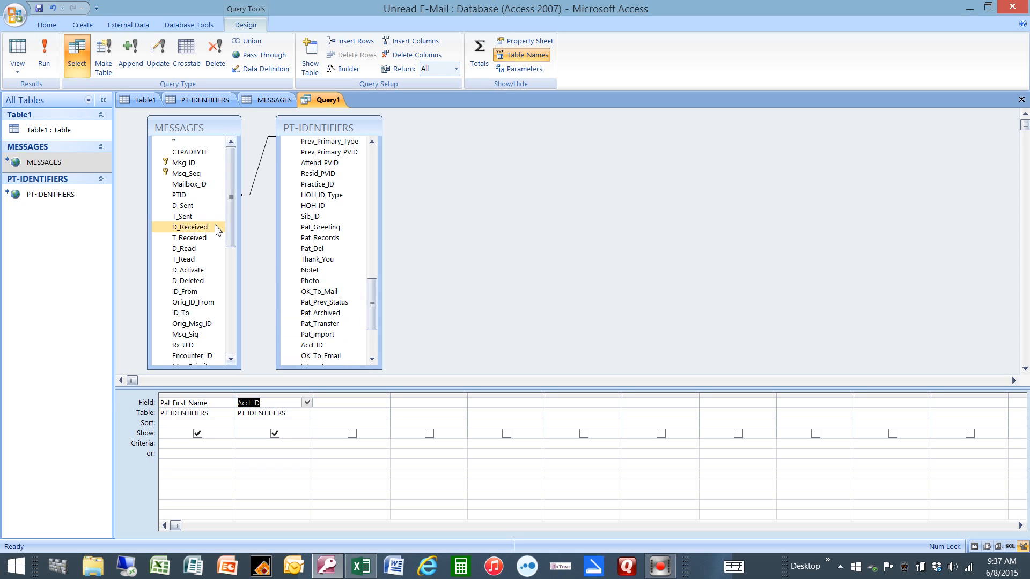
Step: Add the Msg_Seq field from MESSAGES to the query grid with the criterion 0
double_click(191, 177)
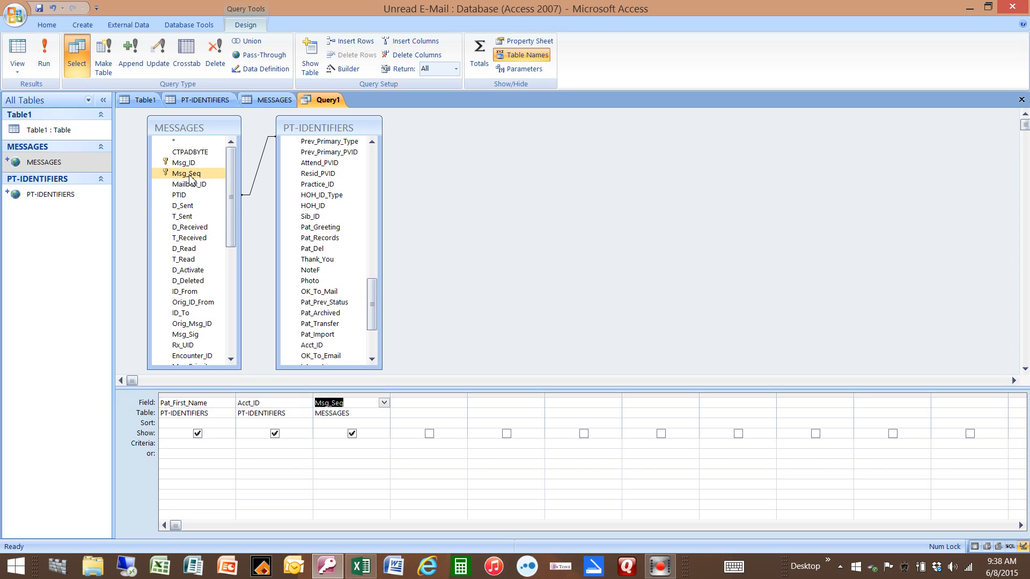
left_click(334, 445)
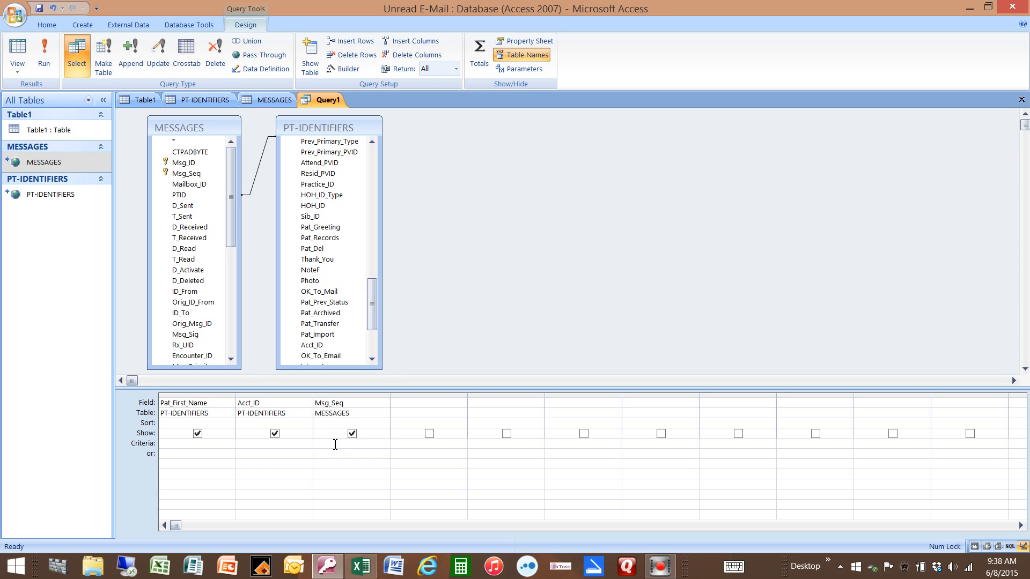
type("0")
Step: Add the D_Sent field from MESSAGES to the query grid with the criterion >60266
double_click(194, 206)
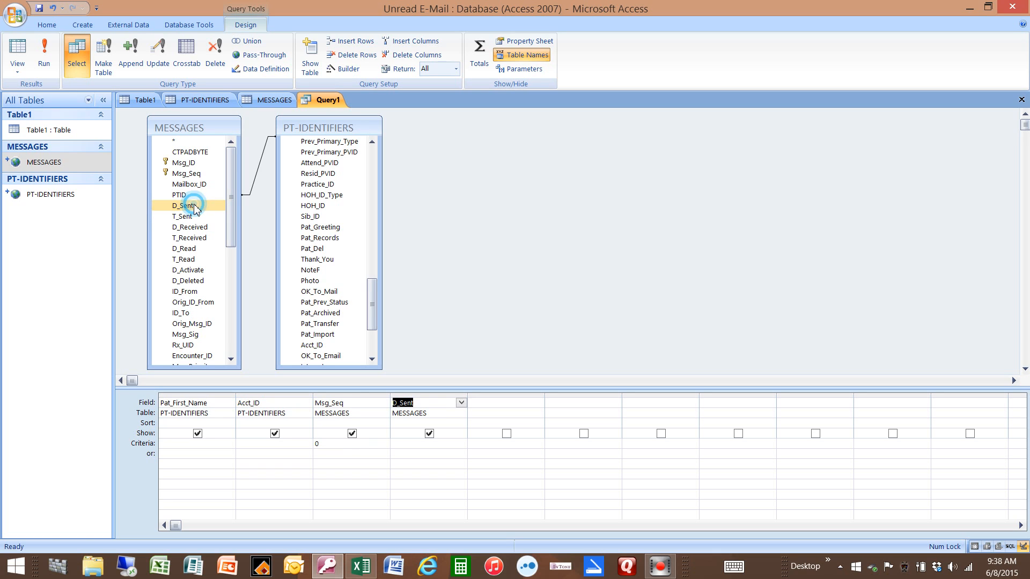
left_click(411, 444)
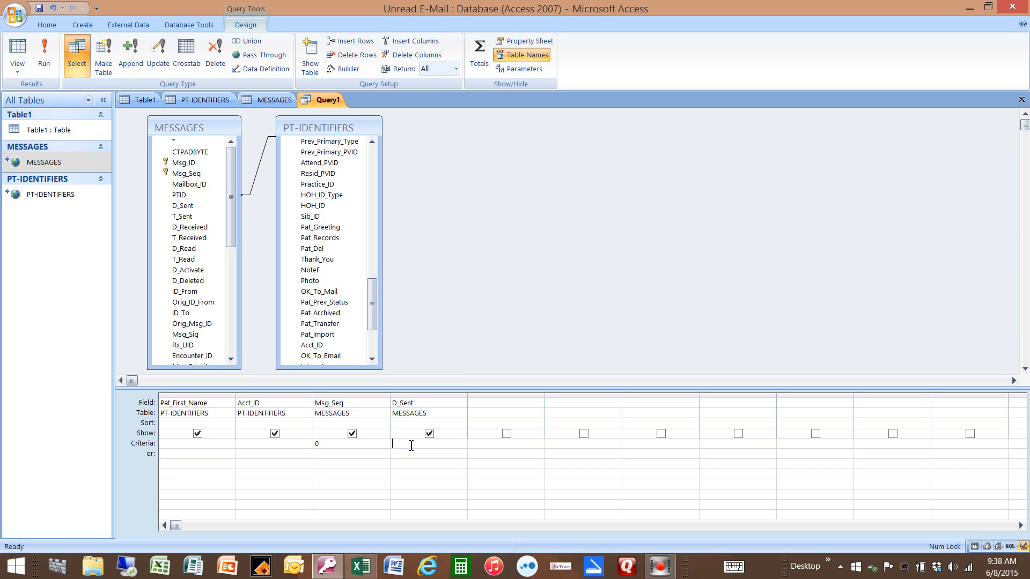
type("60266")
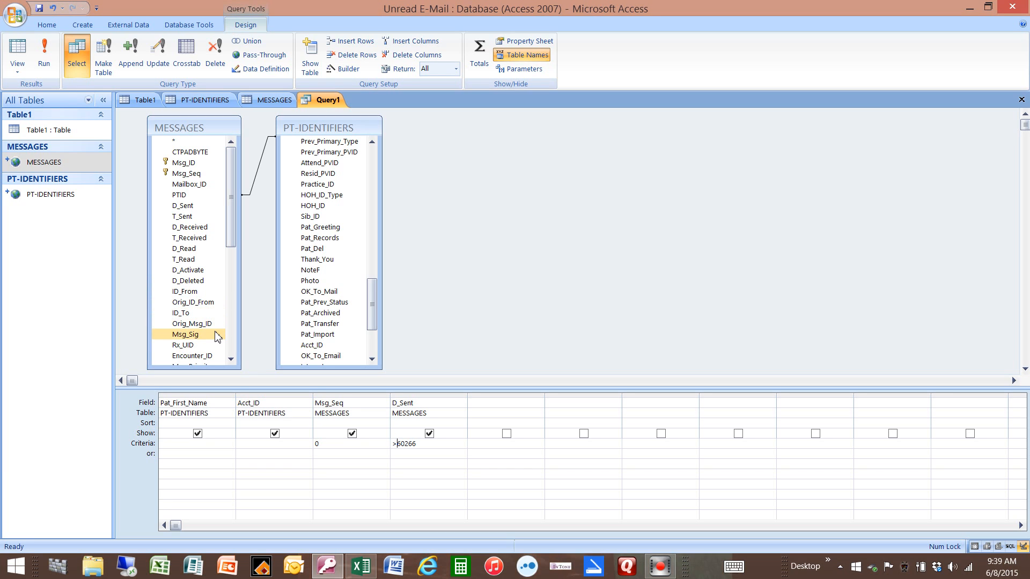
Step: Add the Msg_Subject field from MESSAGES to the query grid after D_Sent
left_click(231, 360)
left_click(231, 361)
left_click(232, 361)
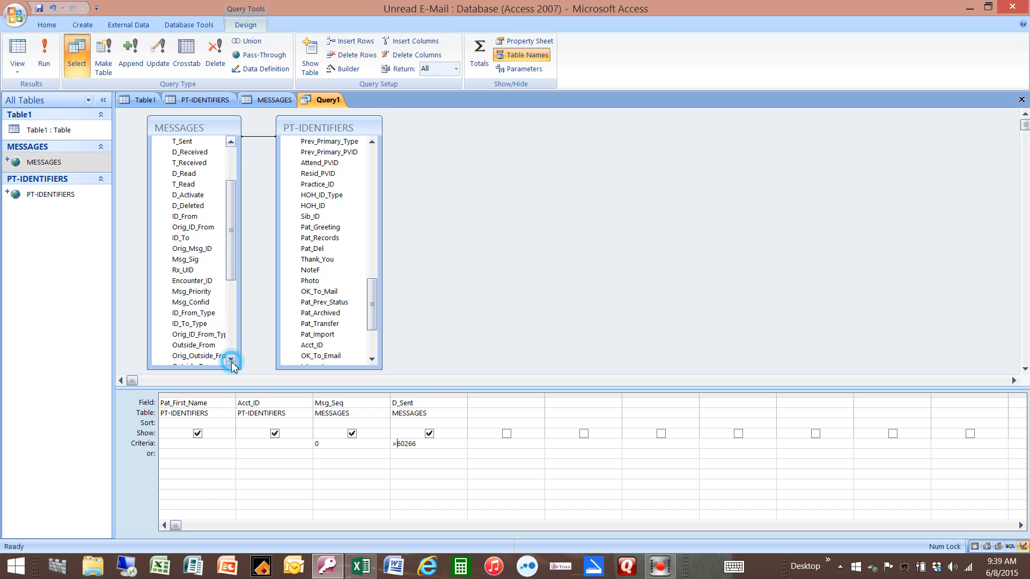
left_click(231, 361)
left_click(231, 361)
left_click(231, 361)
left_click(231, 361)
left_click(231, 361)
left_click(232, 361)
left_click(231, 360)
left_click(231, 360)
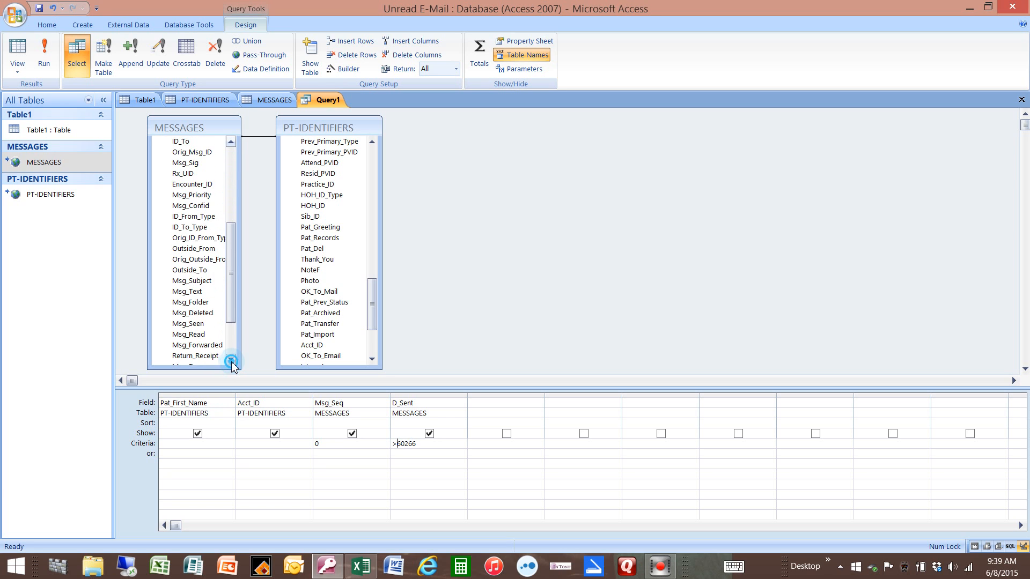
left_click(231, 360)
left_click(231, 360)
left_click(231, 359)
left_click(231, 360)
left_click(231, 360)
left_click(231, 360)
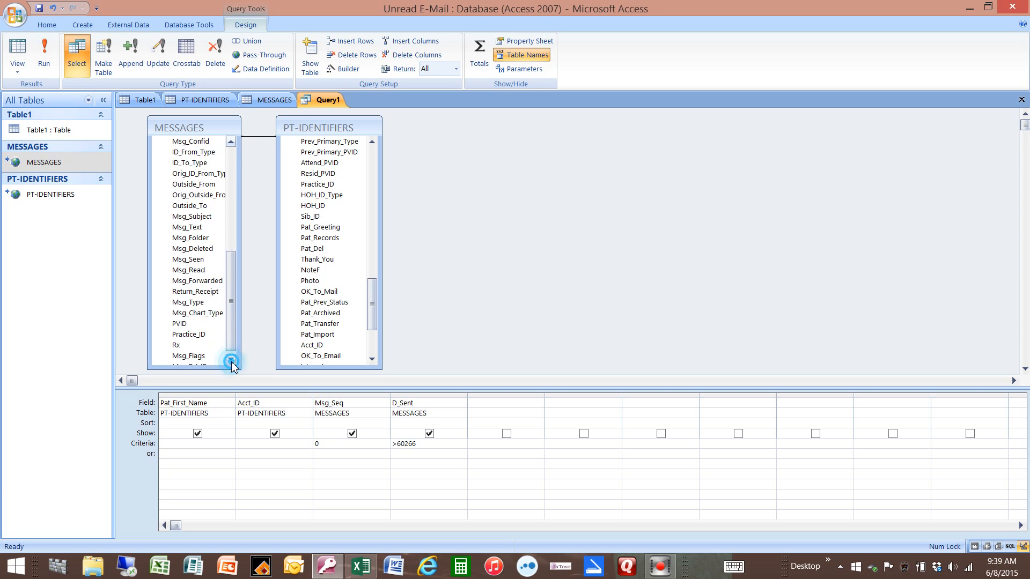
left_click(211, 217)
double_click(211, 217)
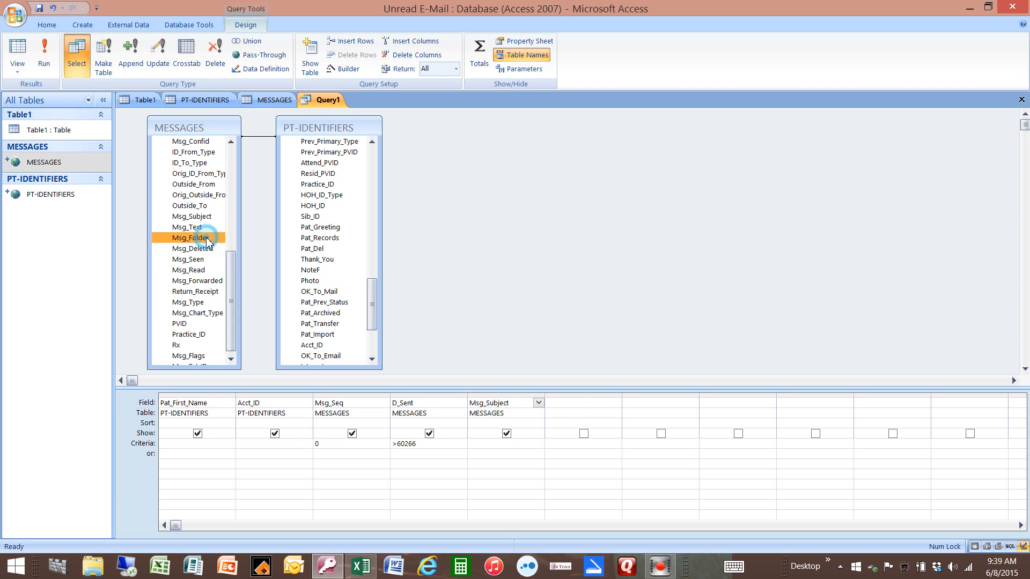
Step: Add the Msg_Folder field from MESSAGES to the query grid with the criterion INBOX
double_click(206, 239)
left_click(568, 446)
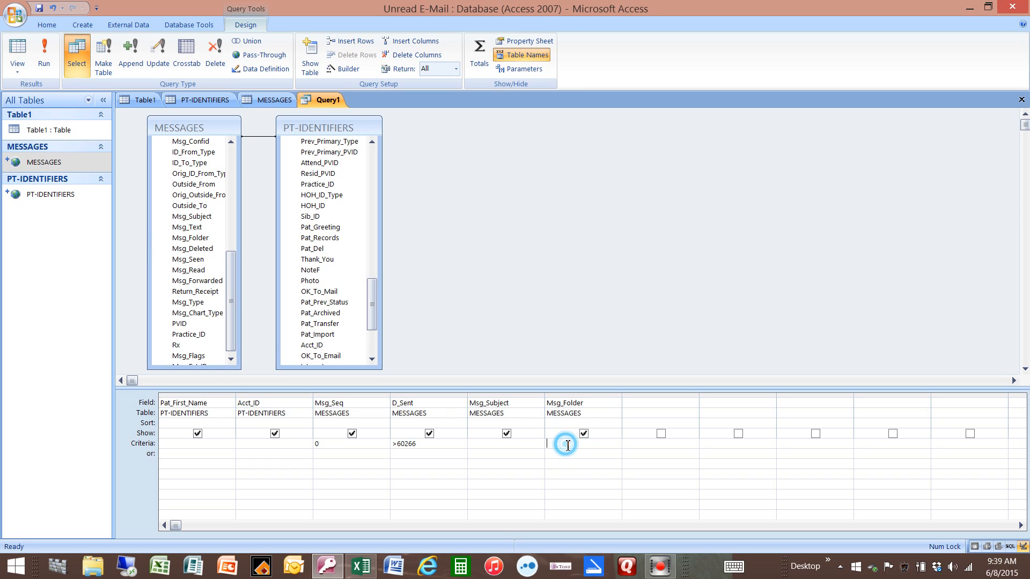
type("INBOX")
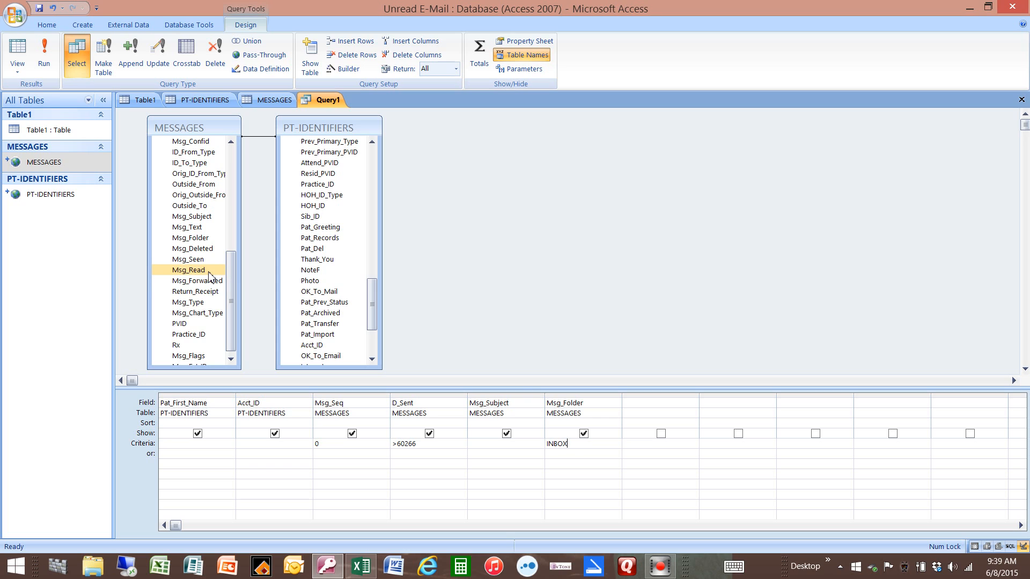
Step: Add the Msg_Read and Return_Receipt fields from MESSAGES to the query grid, with the criterion Y for Return_Receipt
double_click(189, 269)
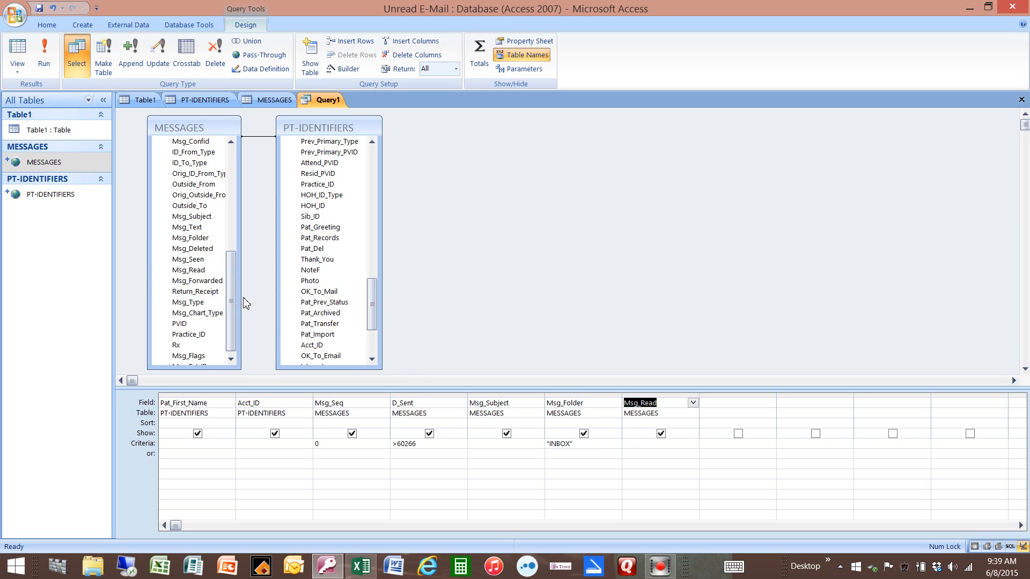
left_click_drag(230, 298, 232, 305)
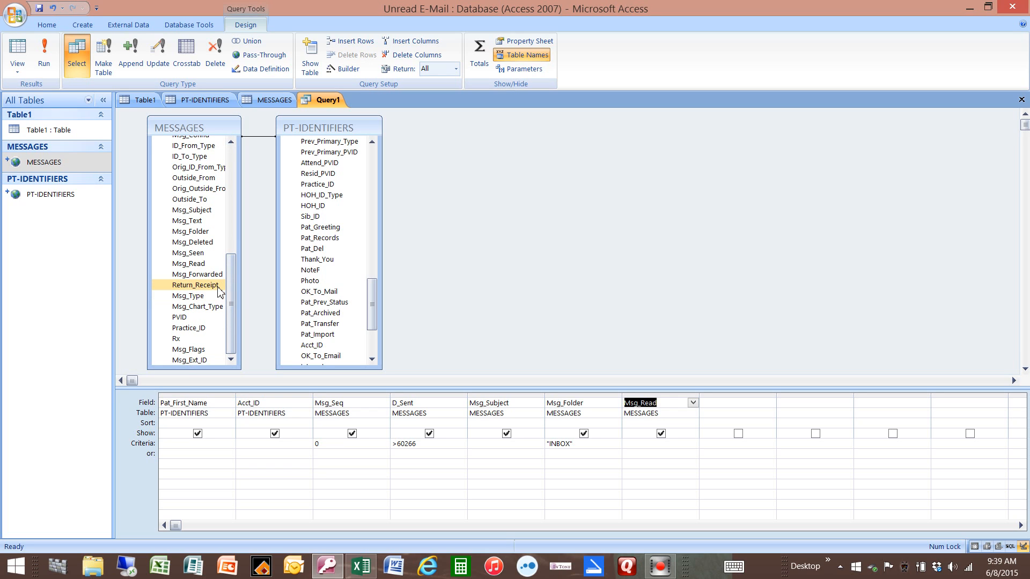
double_click(213, 286)
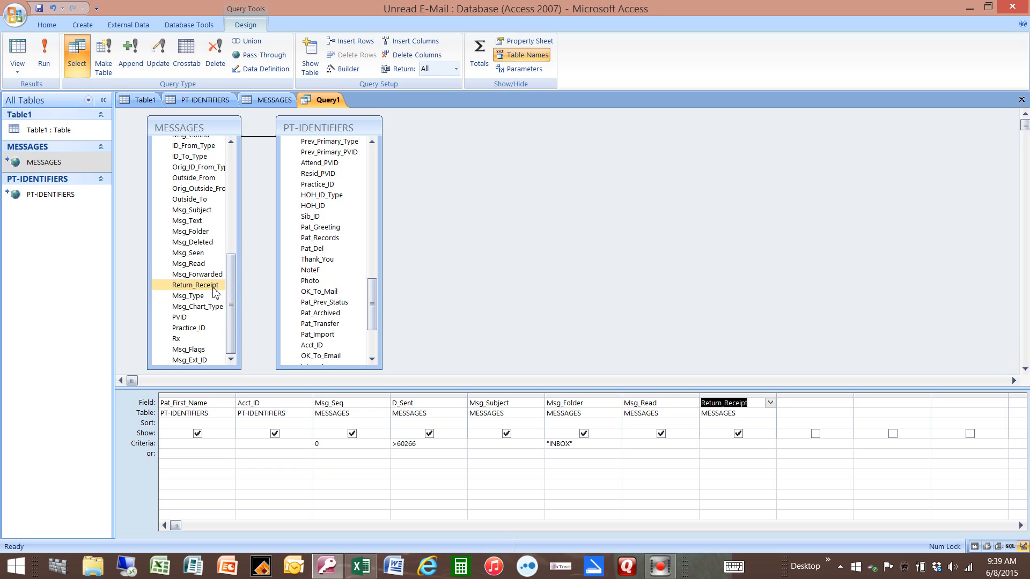
left_click(730, 445)
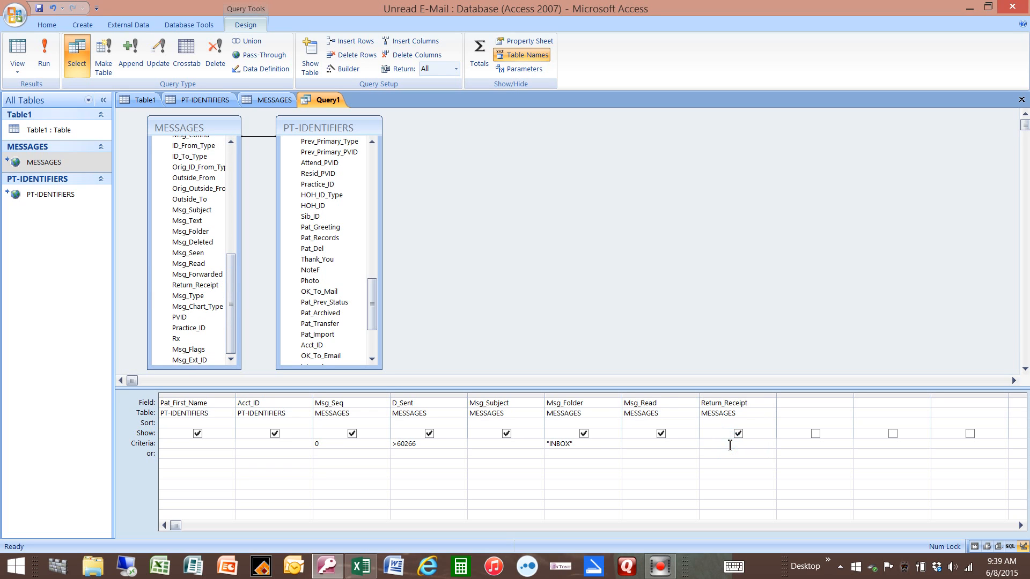
type("Y")
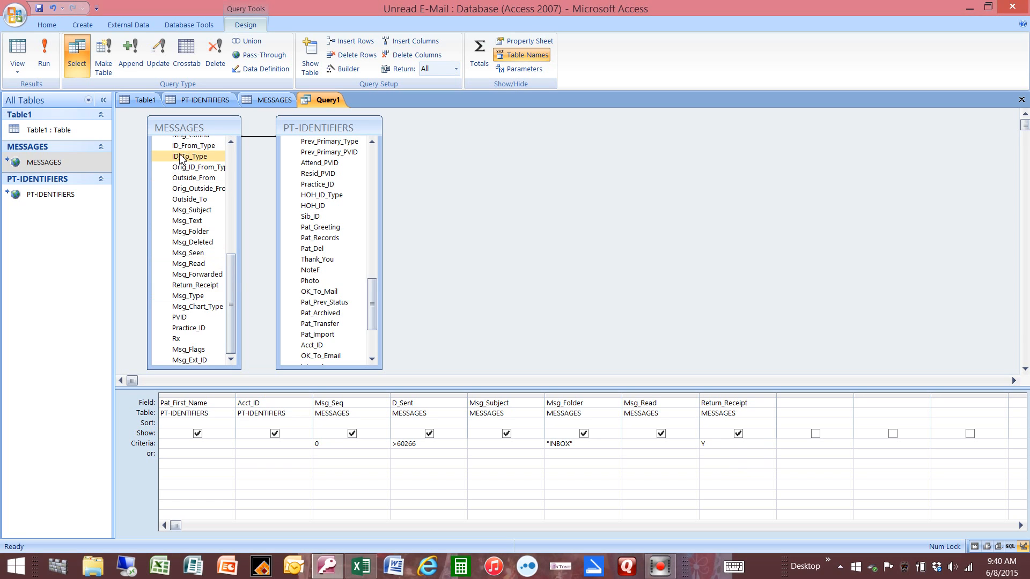
Step: Add the ID_To_Type field from MESSAGES to the query grid with the criterion P
left_click_drag(189, 156, 804, 403)
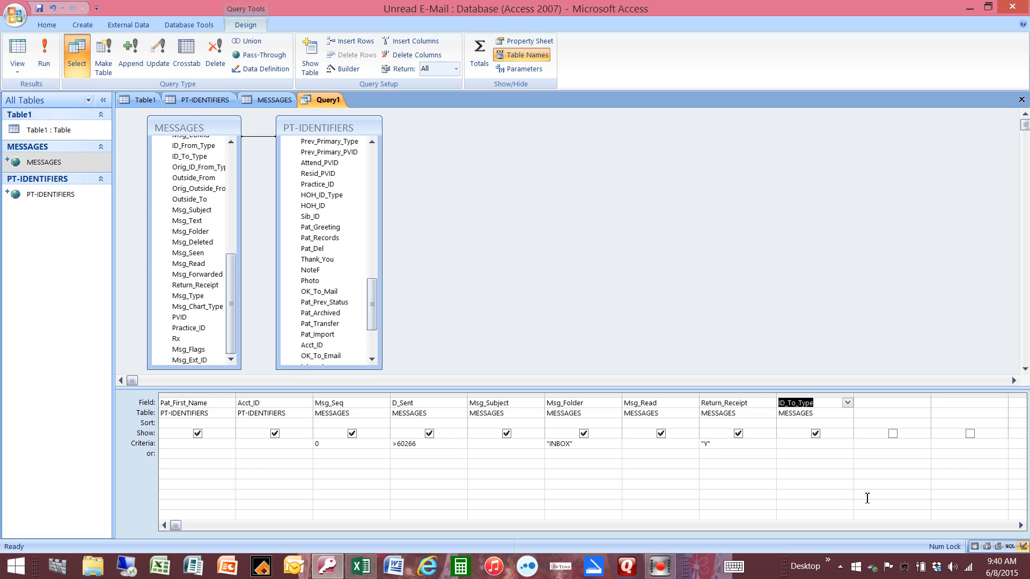
left_click(788, 444)
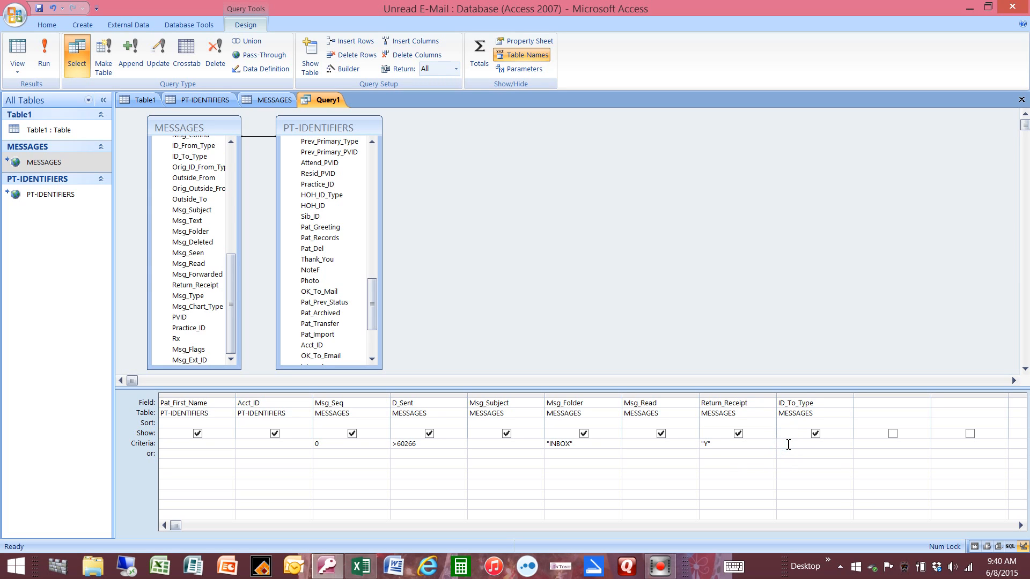
type("P")
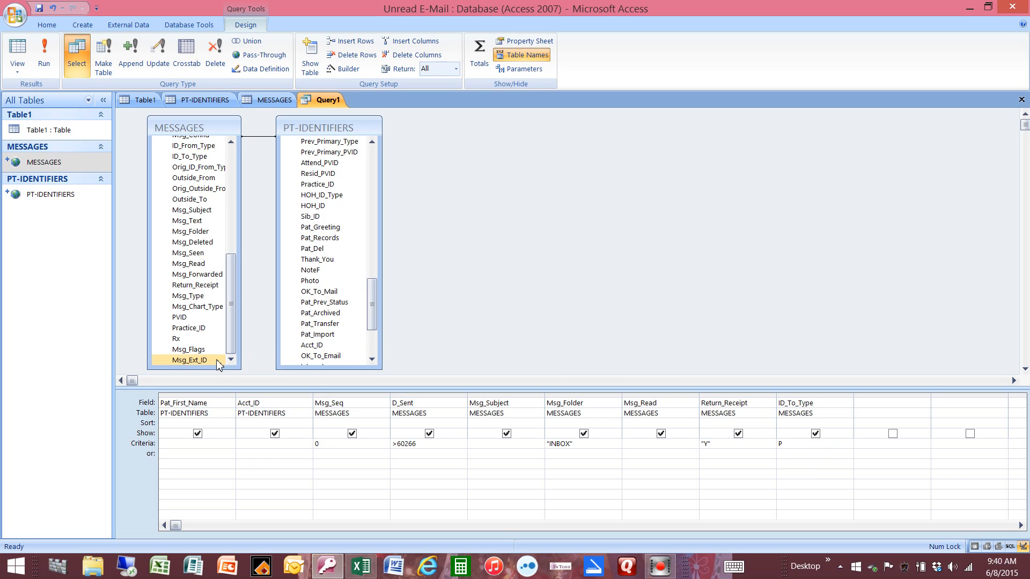
Step: Add the Rx field from MESSAGES to the query grid with the criterion NOT Y
left_click(176, 338)
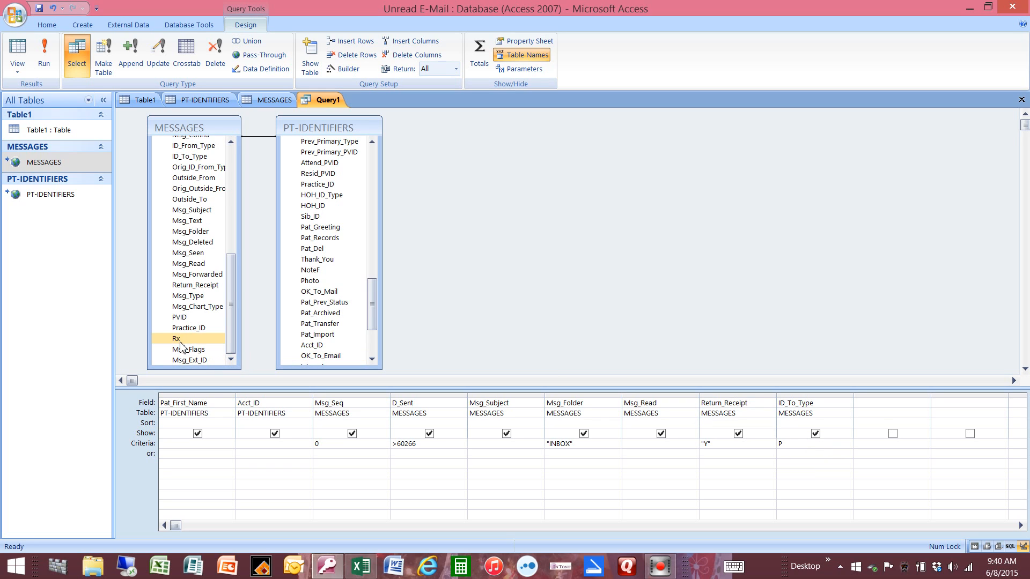
double_click(176, 339)
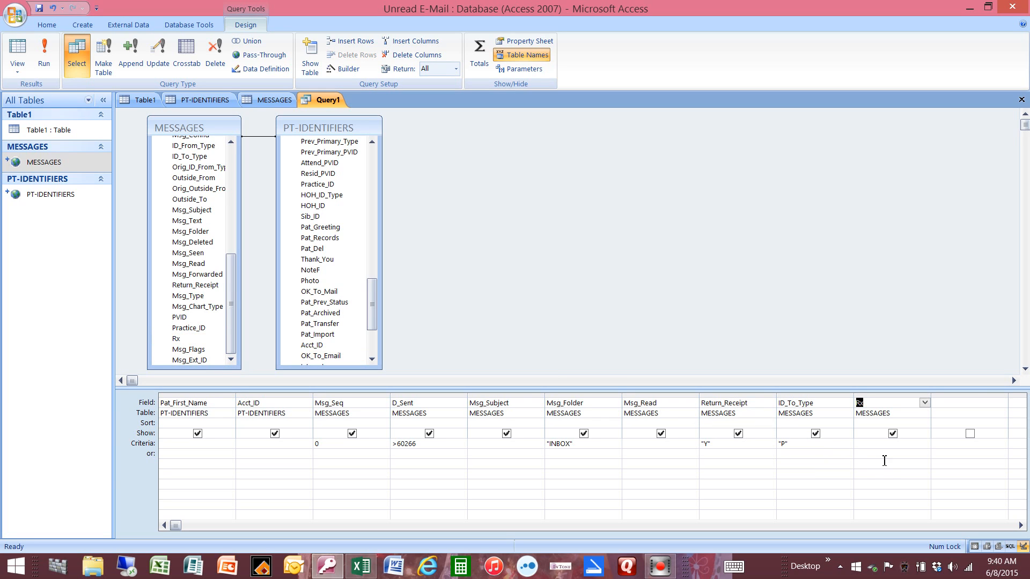
left_click(869, 444)
type("Rx")
key("BackSpace")
key("BackSpace")
type("NOT Y")
Step: Create a calculated column DateSent: ([D_Sent]-18261) after Rx in the query grid and keep it shown in the results
left_click(945, 404)
type("DateSent:")
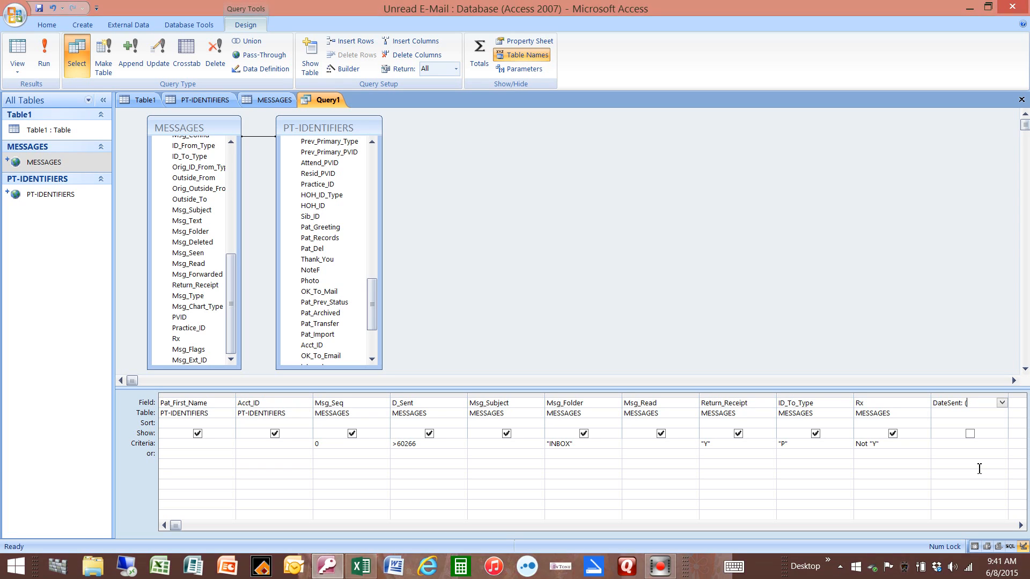
type("(")
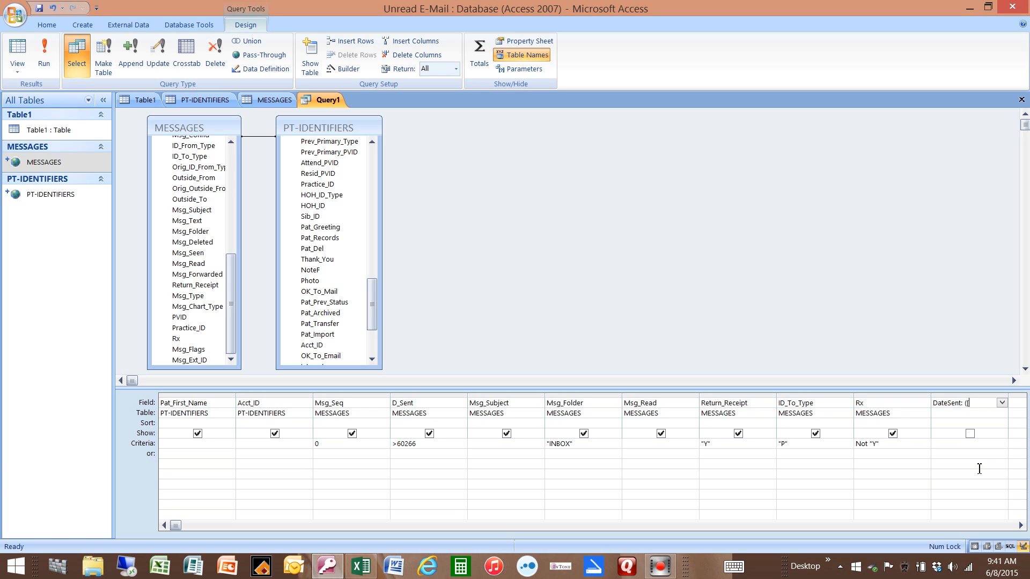
type("D_Sent]-18261)")
left_click(971, 434)
left_click(970, 433)
Step: Set the display format of the calculated DateSent column to Short Date
left_click(972, 397)
right_click(970, 396)
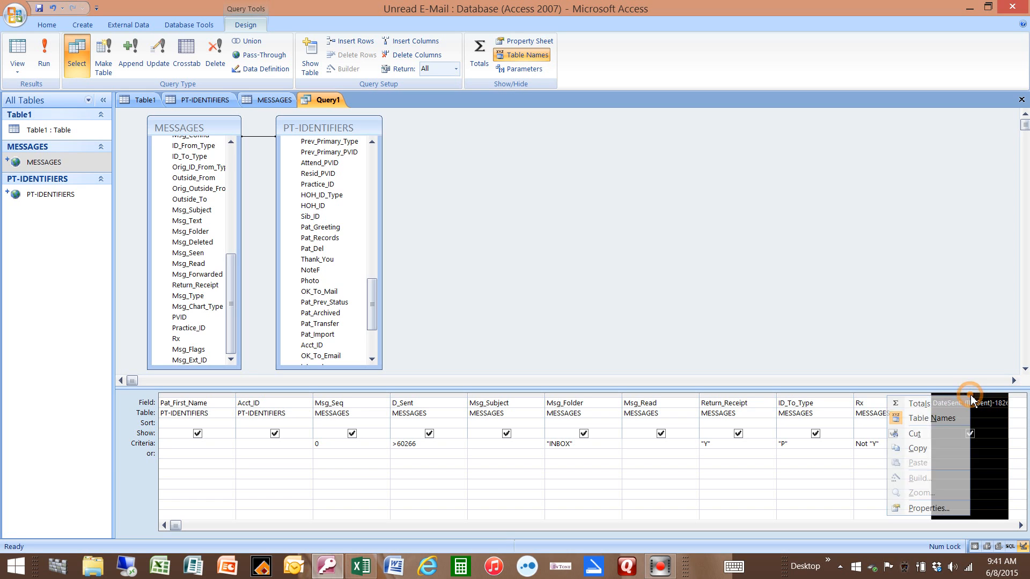
left_click(947, 508)
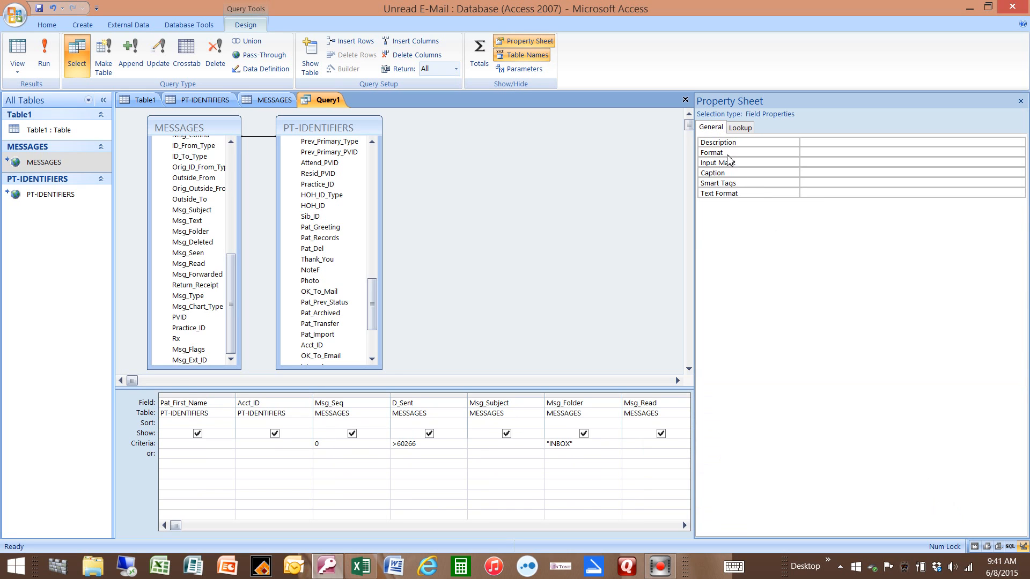
left_click(818, 152)
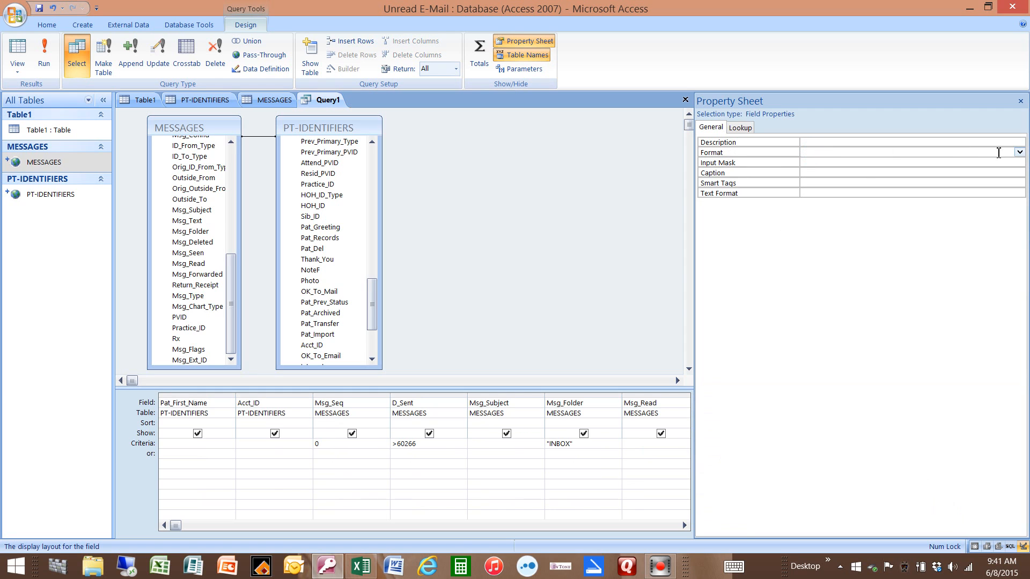
left_click(1019, 152)
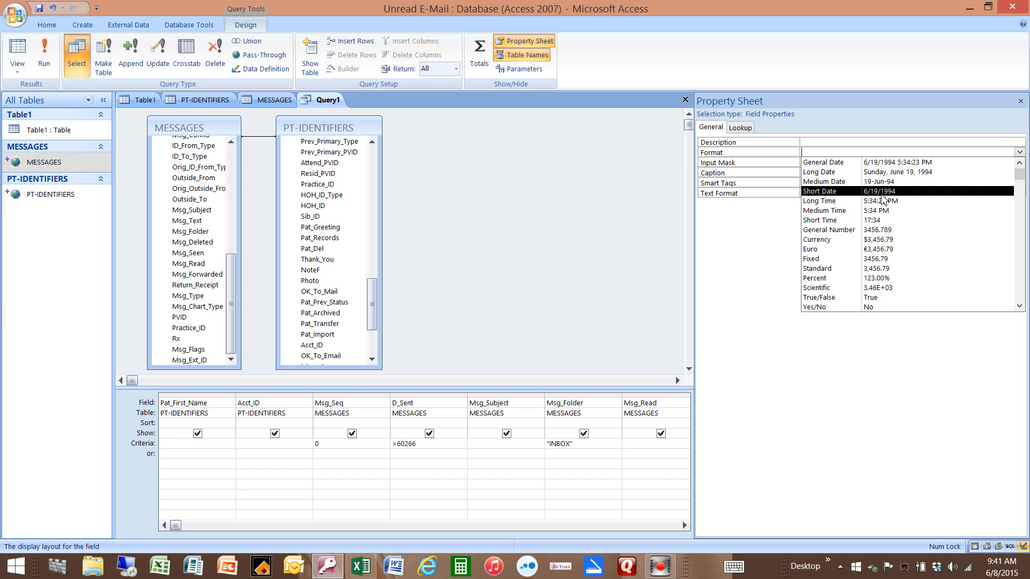
left_click(882, 194)
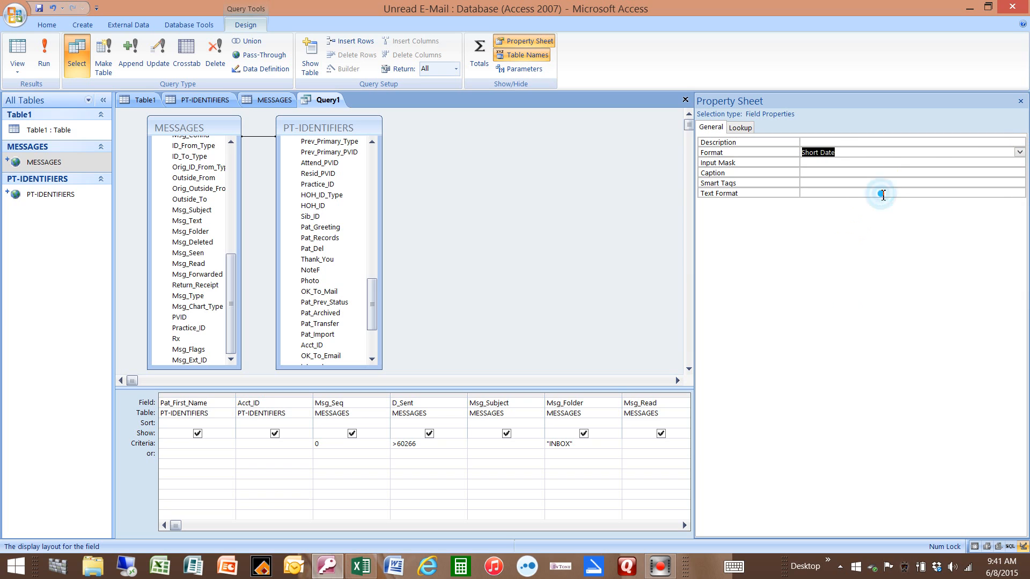
left_click(1021, 104)
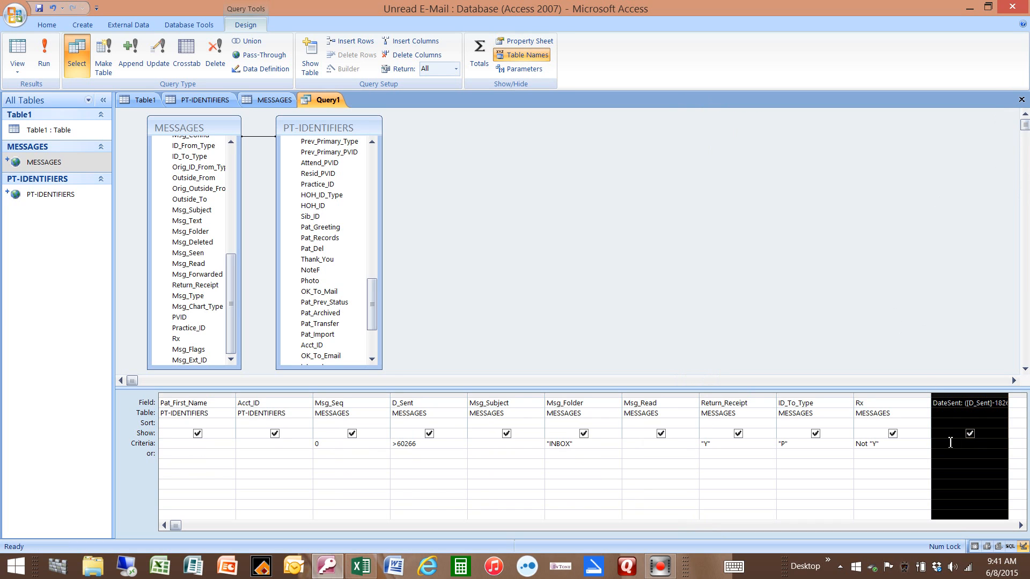
Step: Hide the D_Sent, Msg_Seq, Msg_Folder, Return_Receipt, ID_To_Type and Rx columns from the query results
left_click(430, 434)
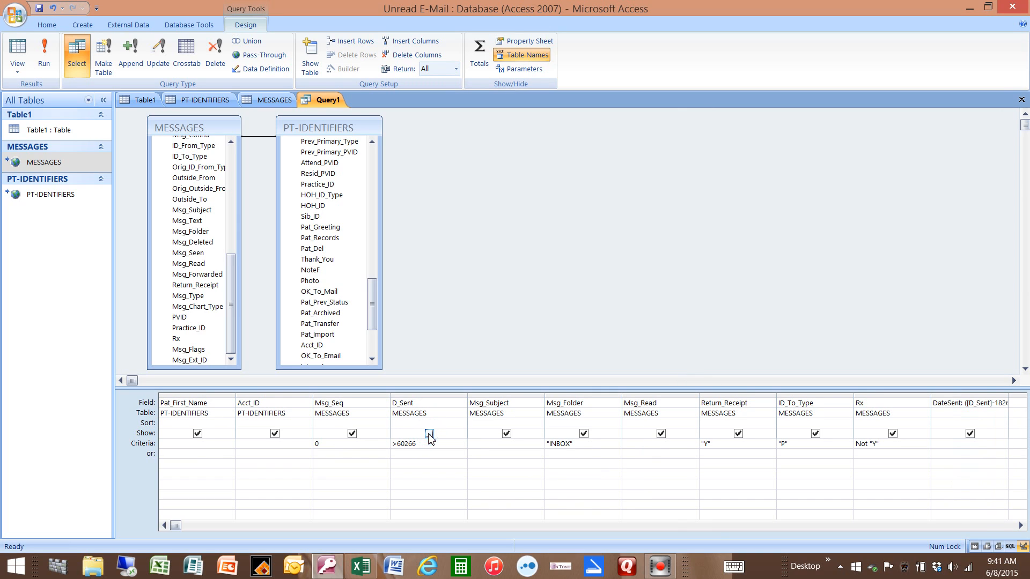
left_click(352, 434)
left_click(584, 433)
left_click(738, 434)
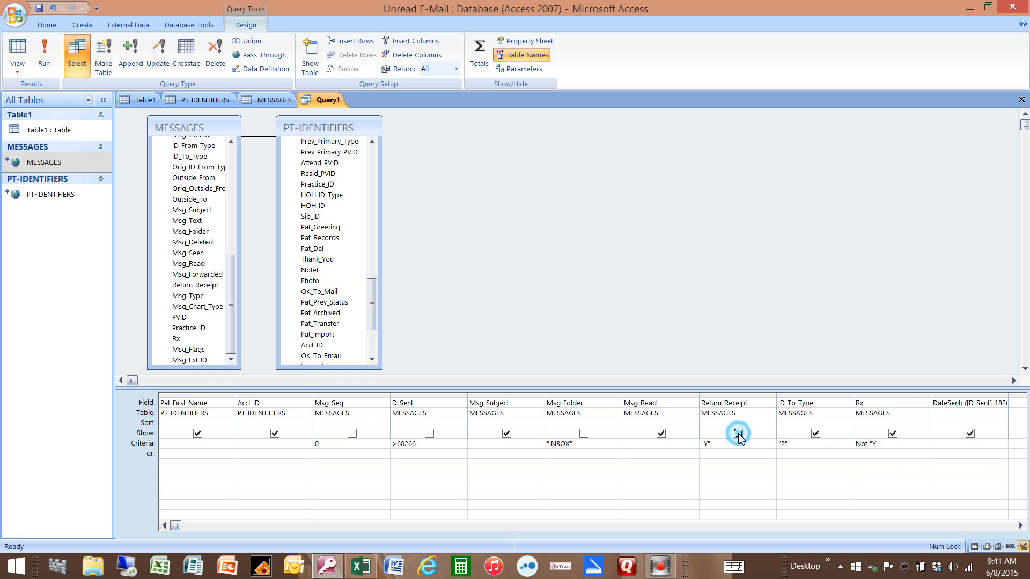
left_click(814, 435)
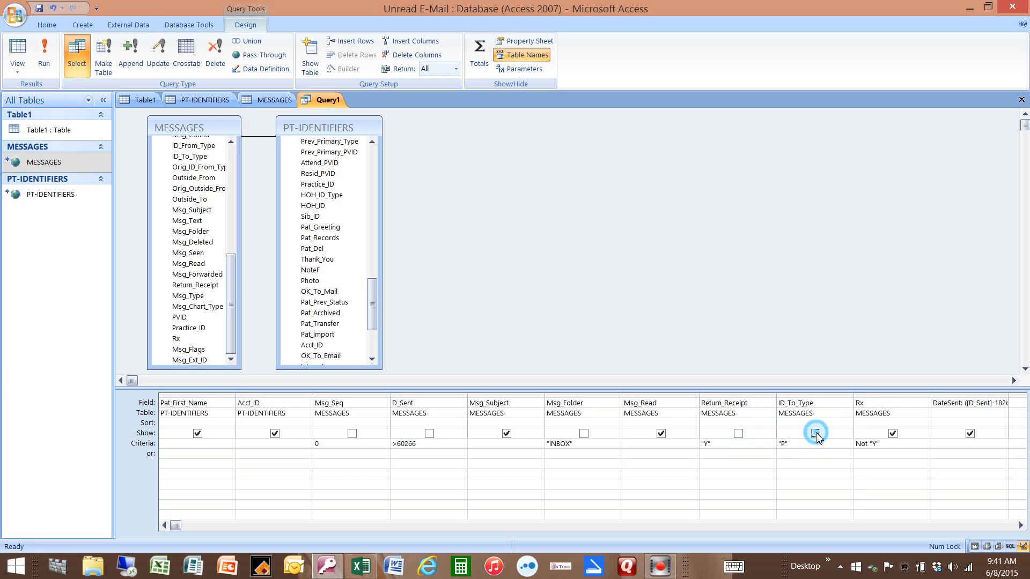
left_click(892, 434)
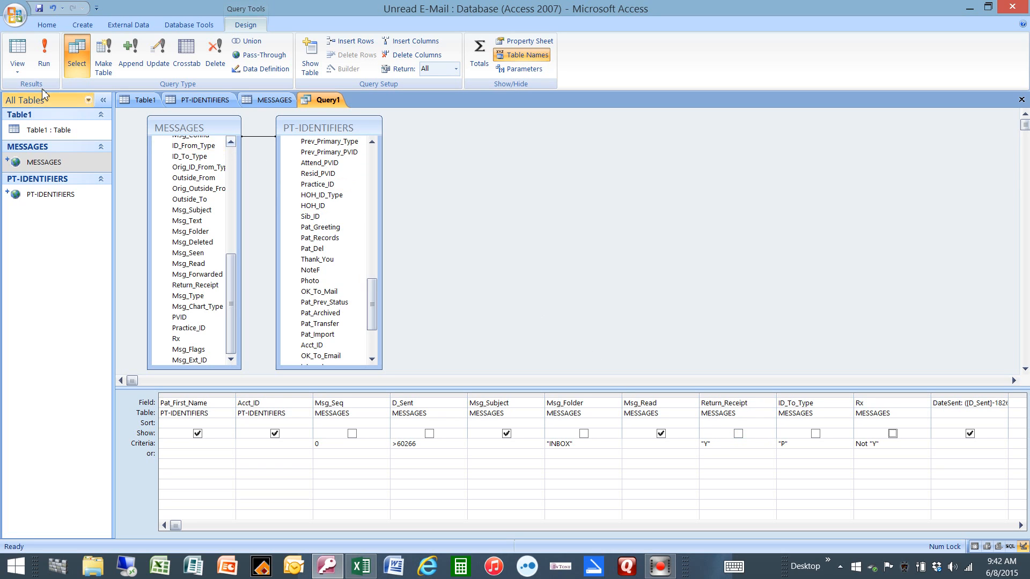
Step: Run the query and go to the last record of its results
left_click(47, 63)
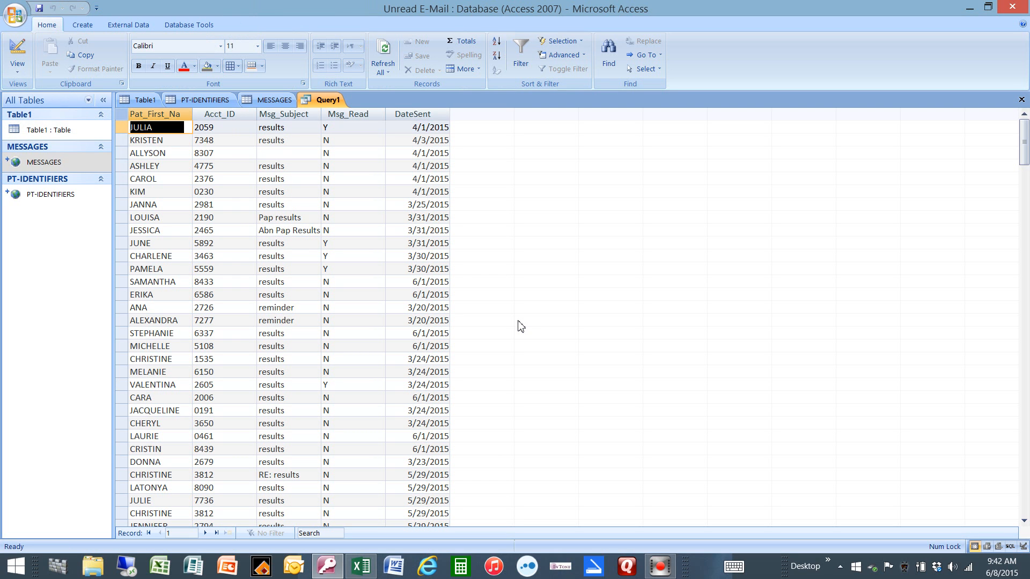
left_click(217, 533)
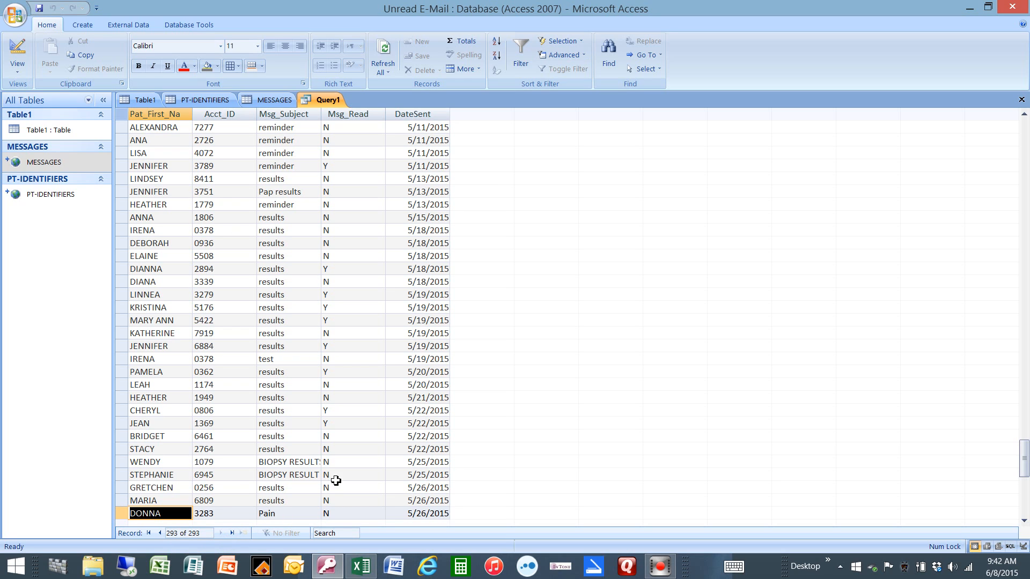
Step: Sort the query results by the Msg_Read column from A to Z
left_click(370, 115)
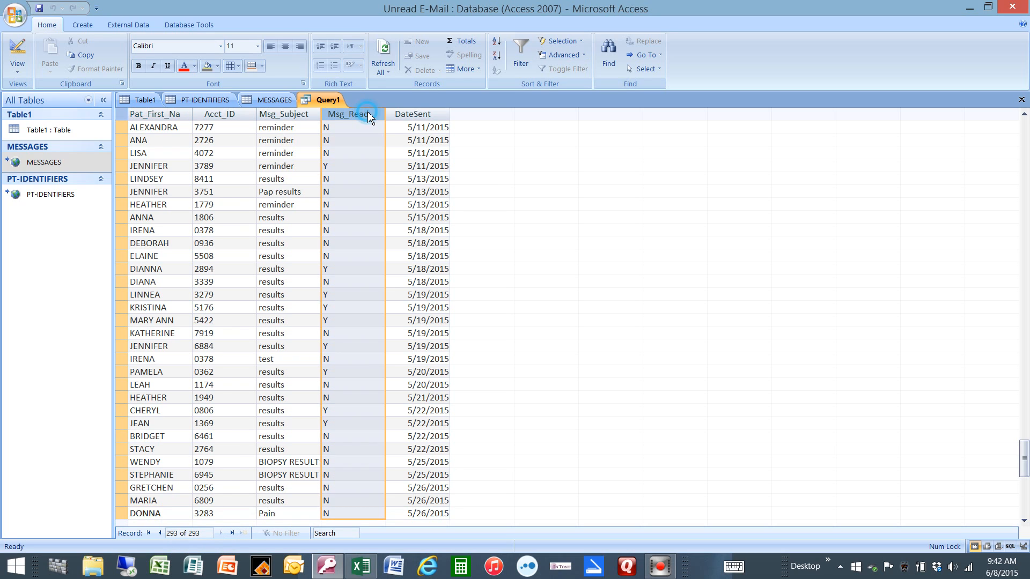
right_click(377, 121)
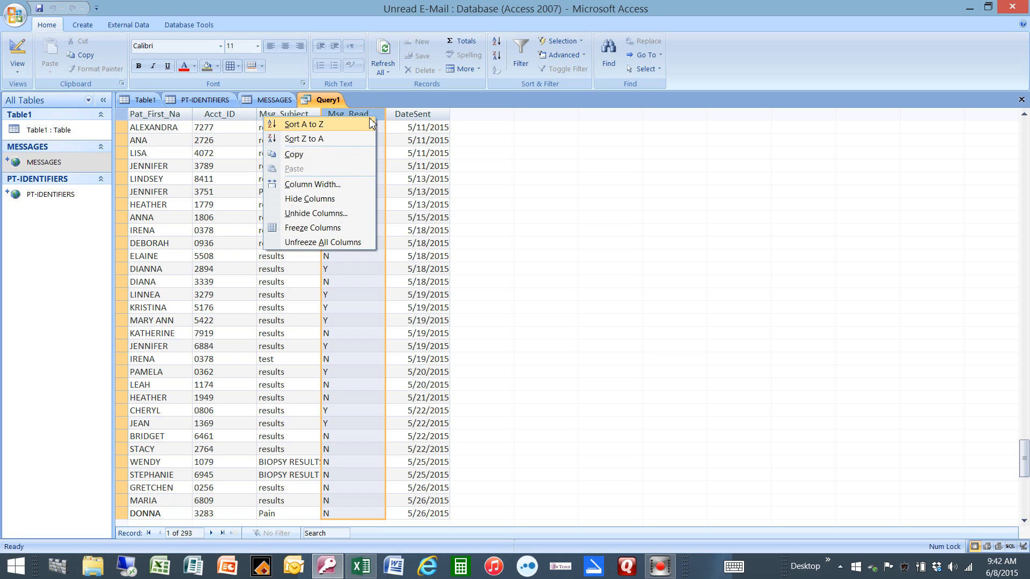
left_click(368, 120)
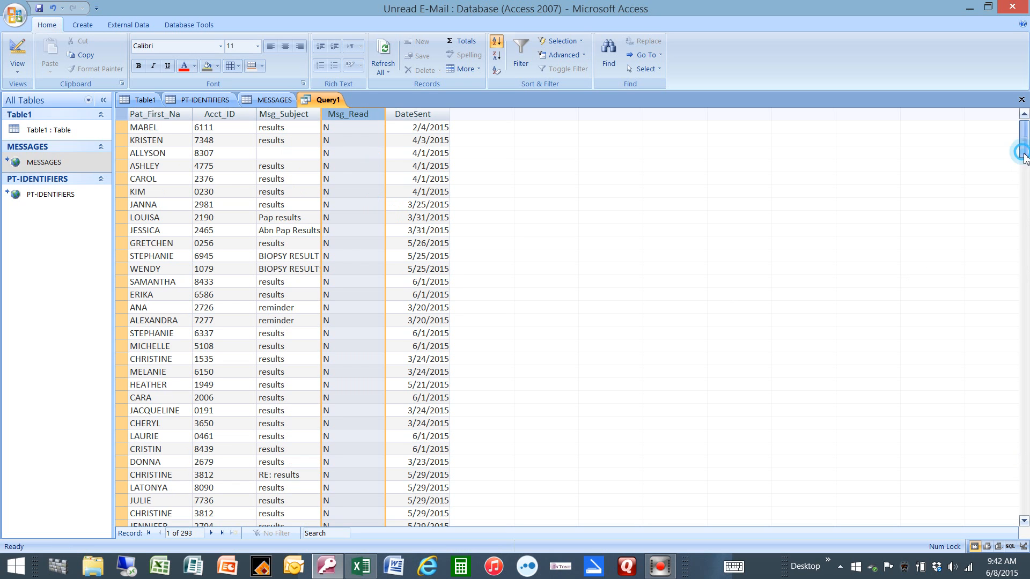
Step: Select the last record marked N in the Msg_Read column to check its record number for the unread message count
left_click_drag(1024, 151, 1024, 185)
scroll(507, 365, "down", 18)
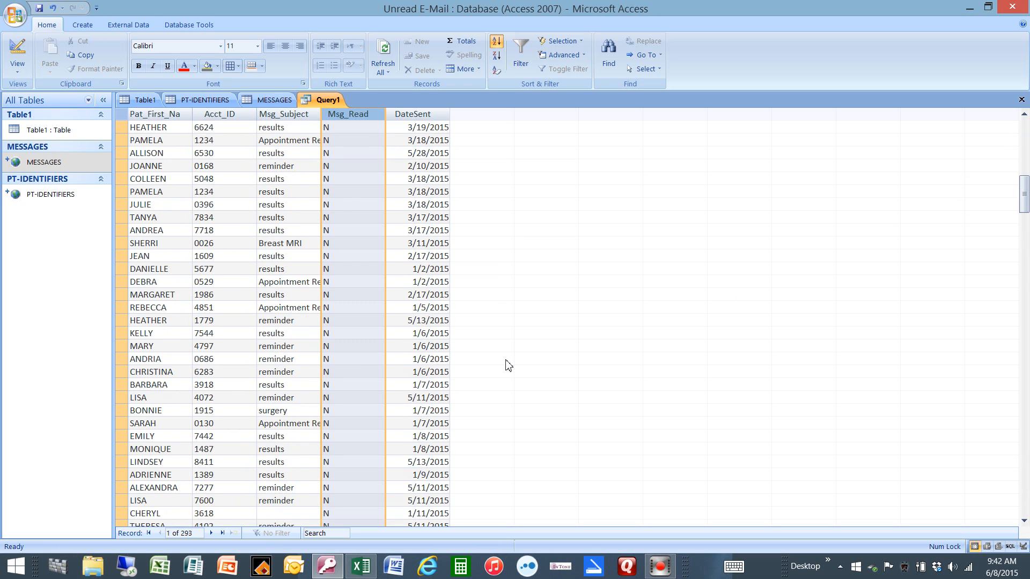
scroll(508, 366, "down", 20)
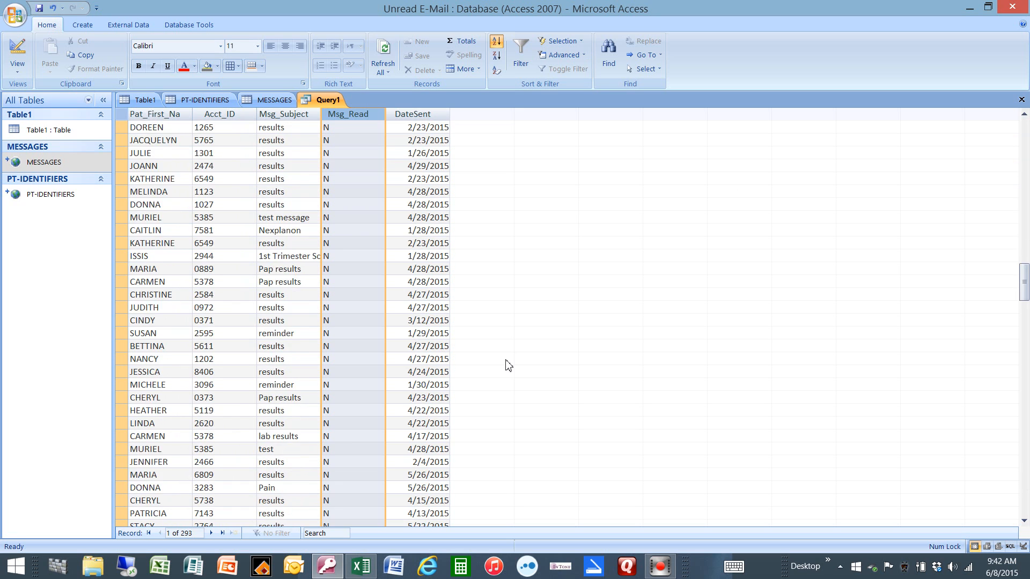
scroll(508, 365, "down", 6)
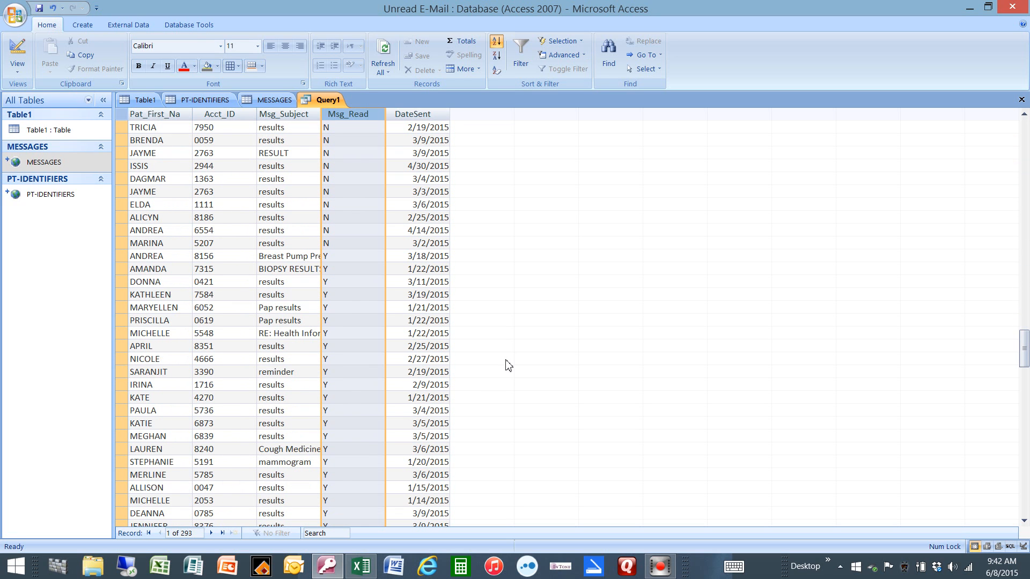
left_click(352, 242)
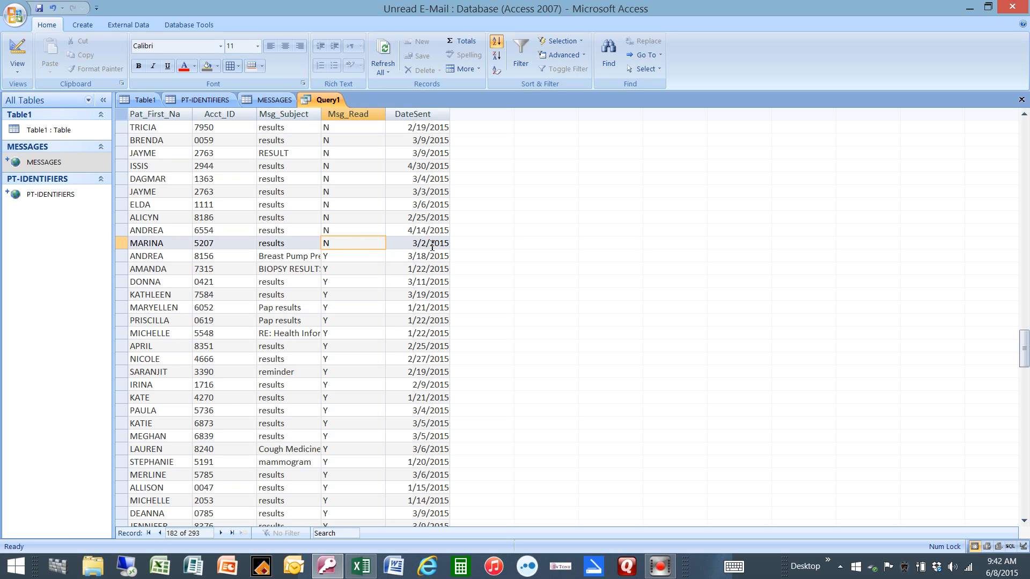
Step: Look back through the unread messages, checking their subjects and sent dates
scroll(432, 247, "up", 4)
scroll(432, 248, "up", 5)
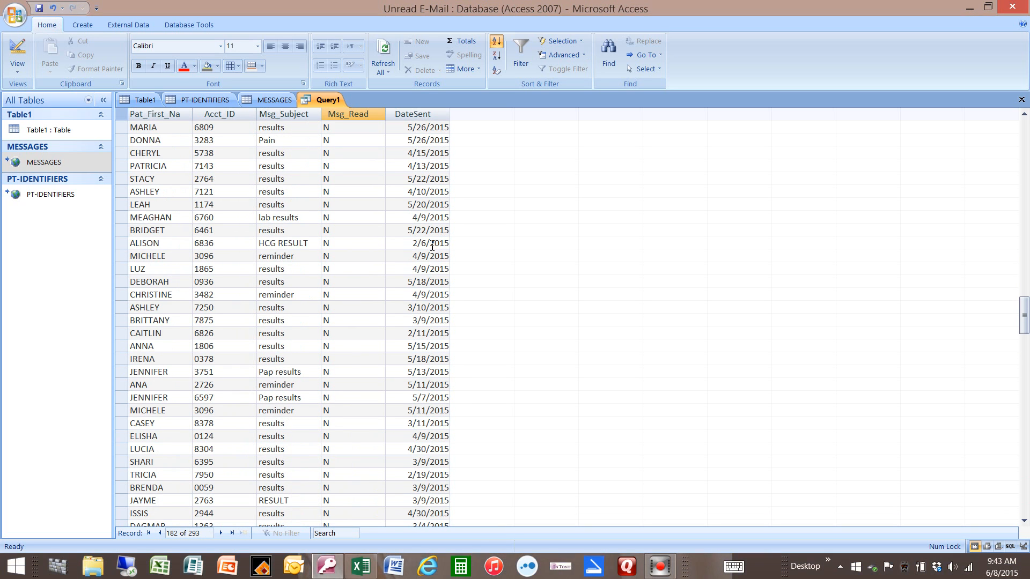
scroll(433, 247, "up", 4)
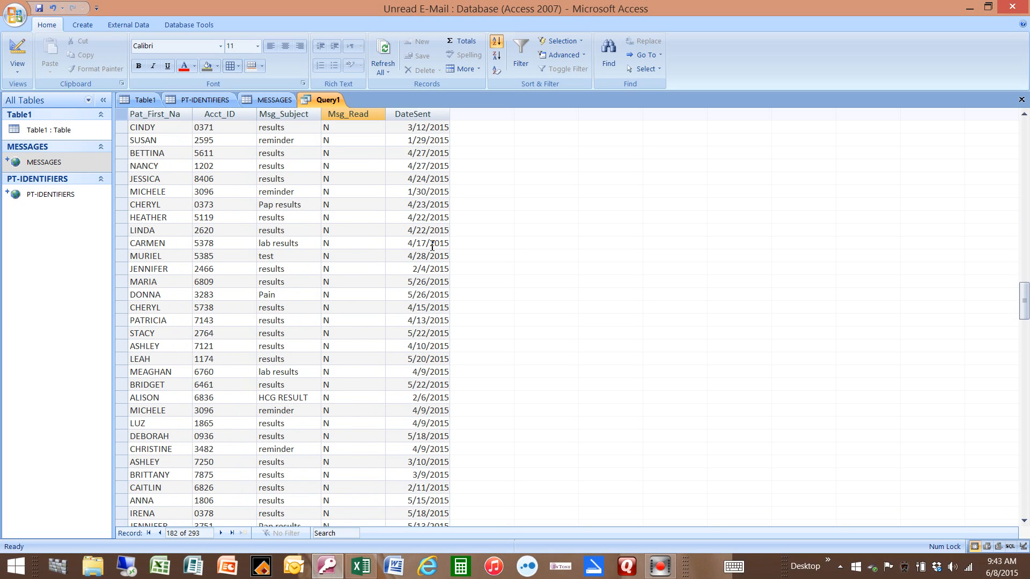
scroll(432, 247, "up", 2)
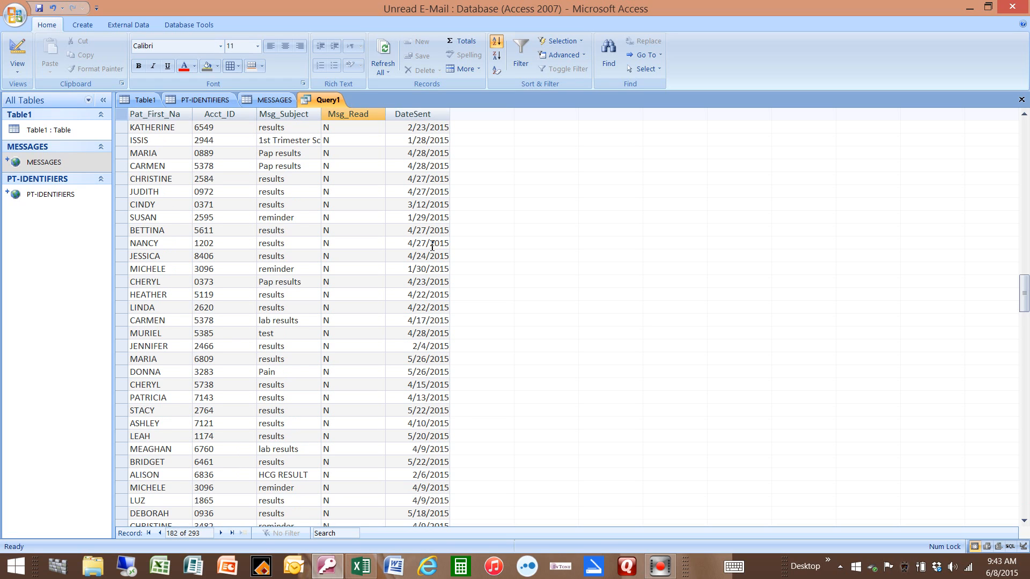
scroll(432, 247, "up", 1)
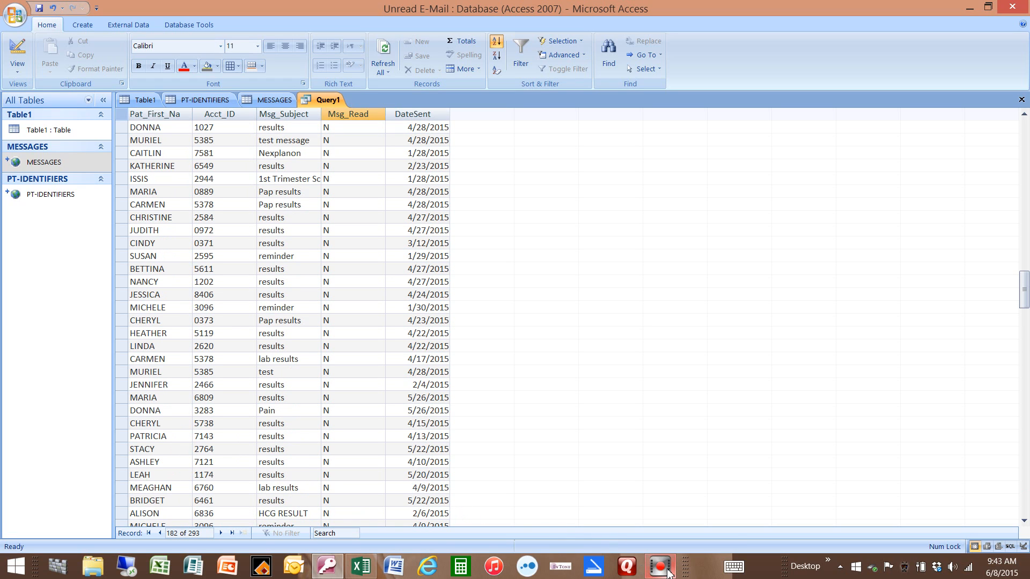